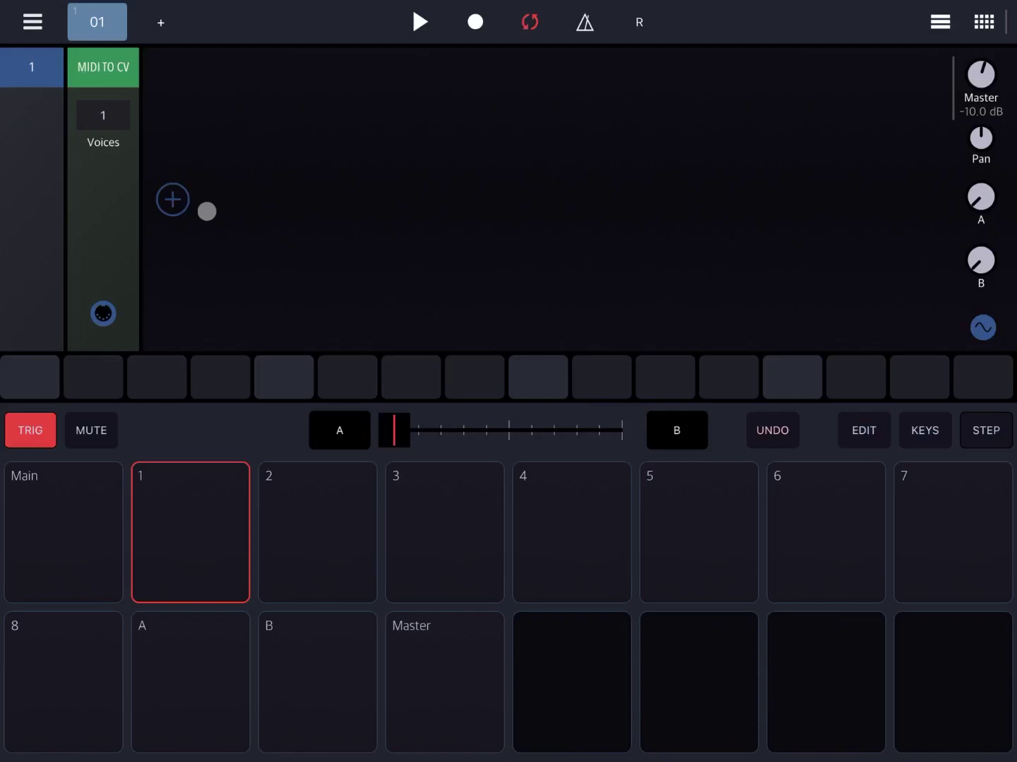
Step: Add two Flexi Sampler generator modules after MIDI to CV and bring up the first one's sample browser
left_click(185, 202)
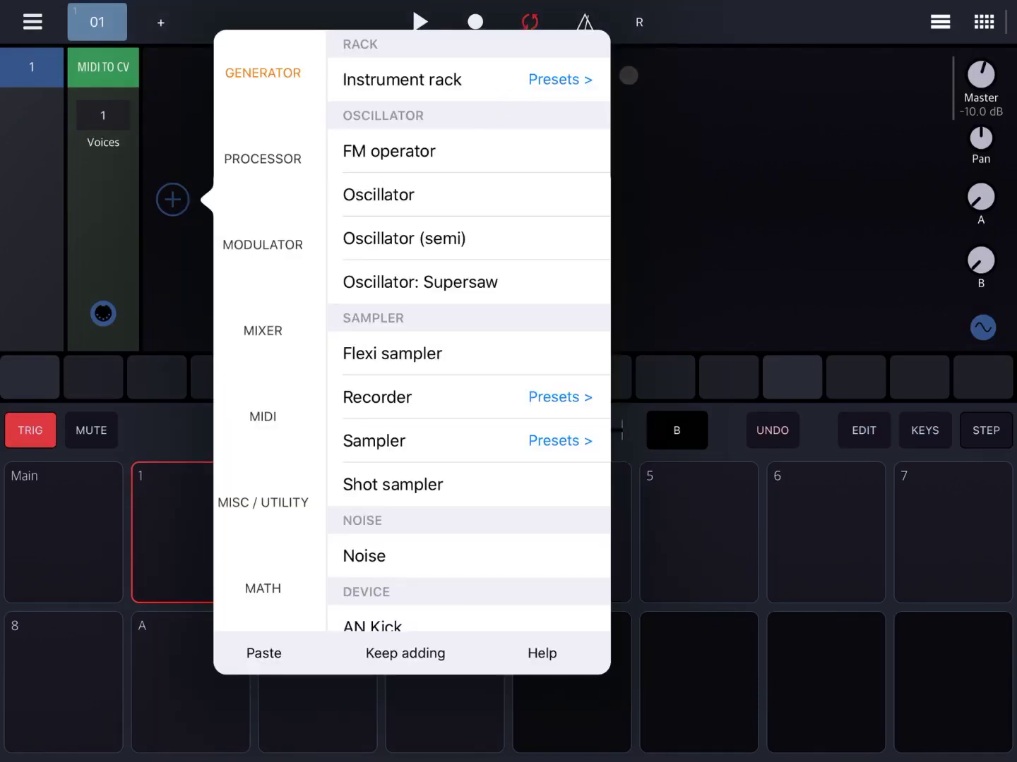
left_click(470, 358)
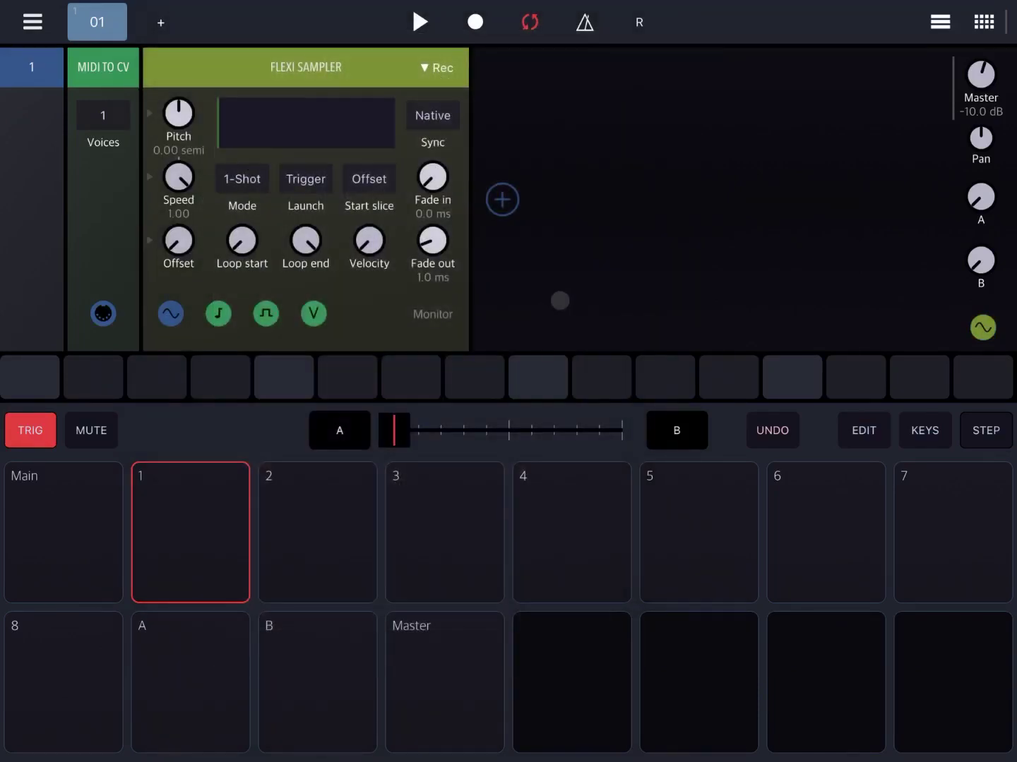
left_click(502, 199)
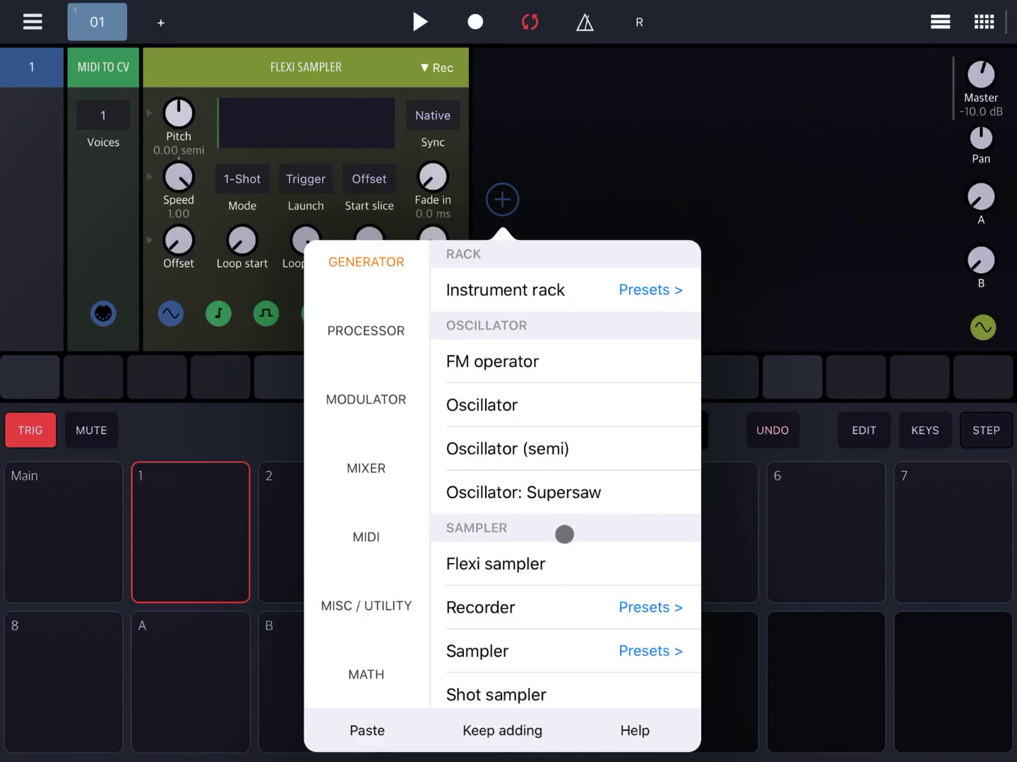
left_click(551, 563)
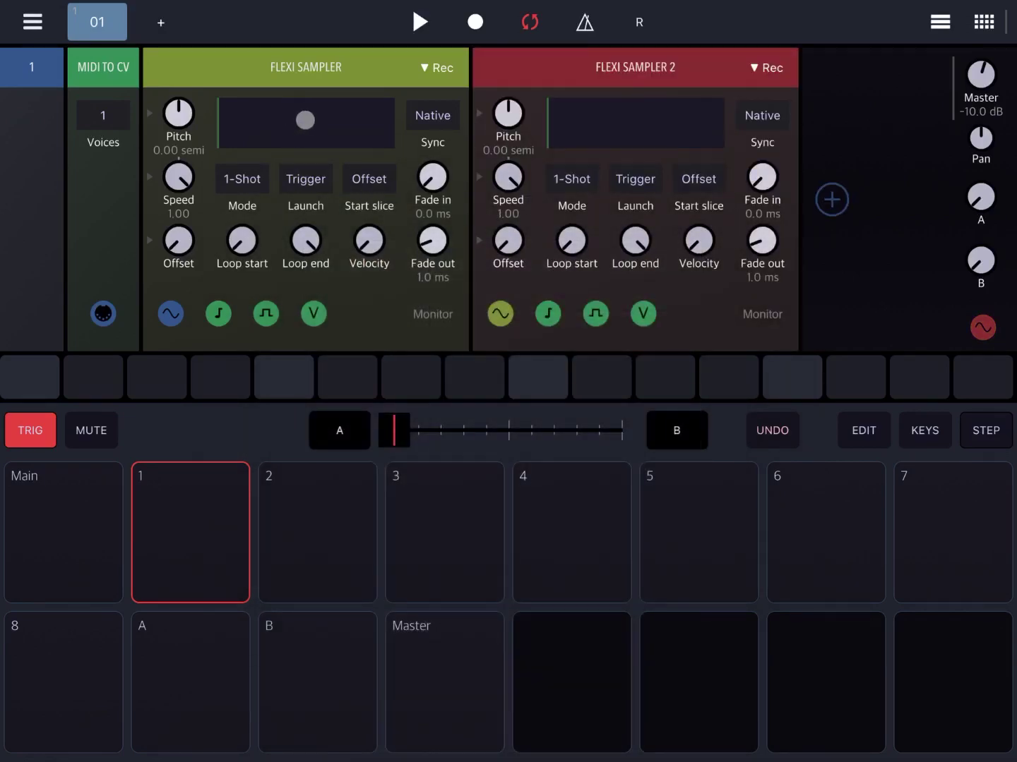
left_click(305, 120)
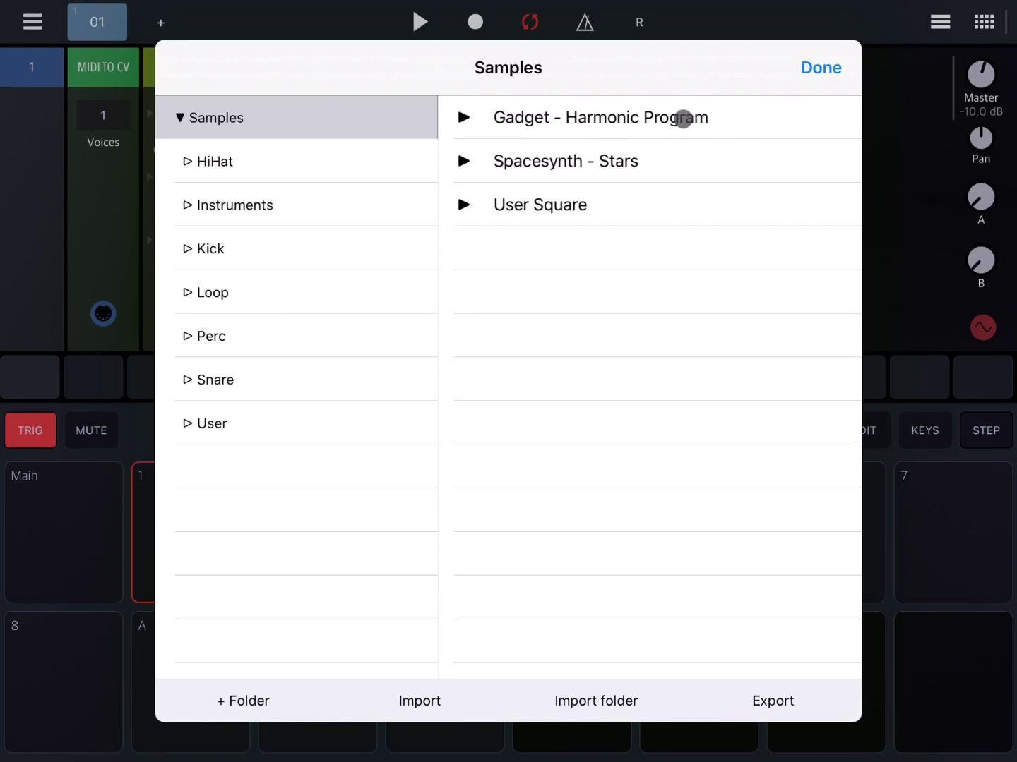
Step: Load Gadget - Harmonic Program into the first sampler and Spacesynth - Stars into Flexi Sampler 2
left_click(743, 121)
left_click(818, 69)
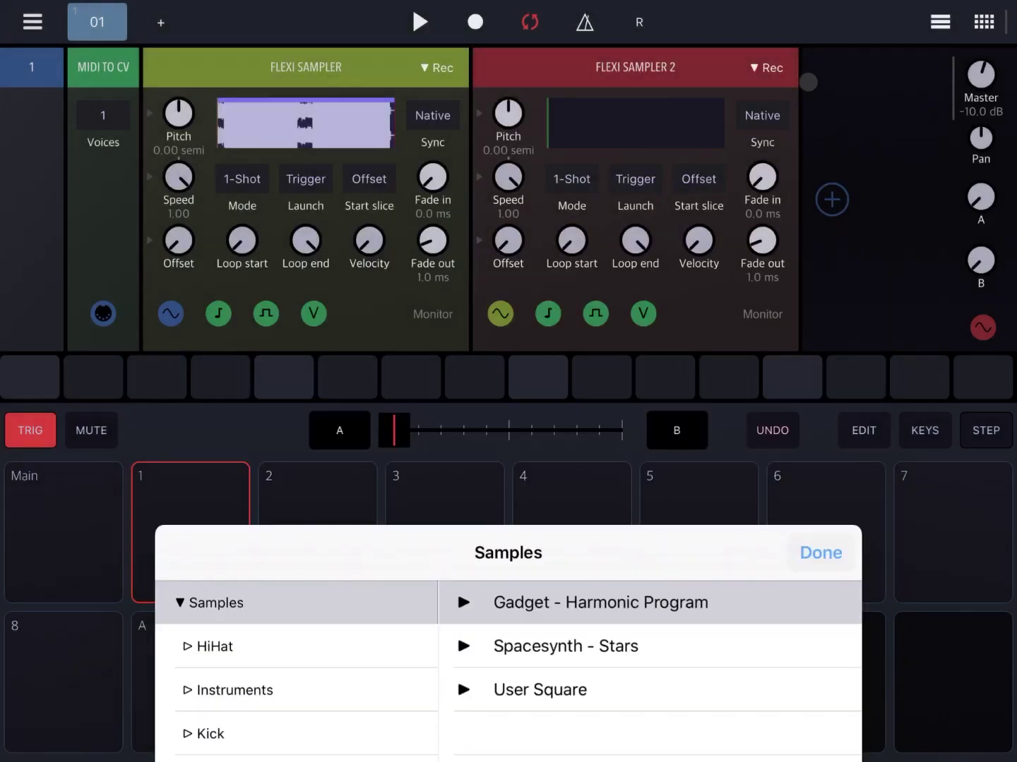
left_click(643, 141)
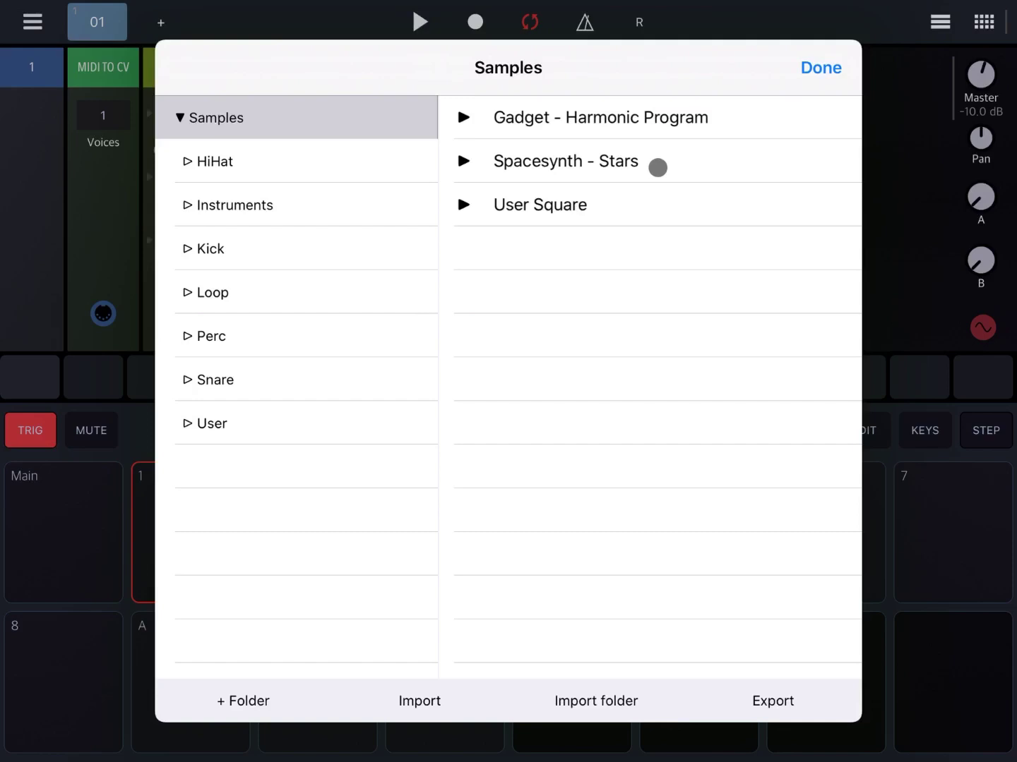
left_click(664, 165)
left_click(843, 60)
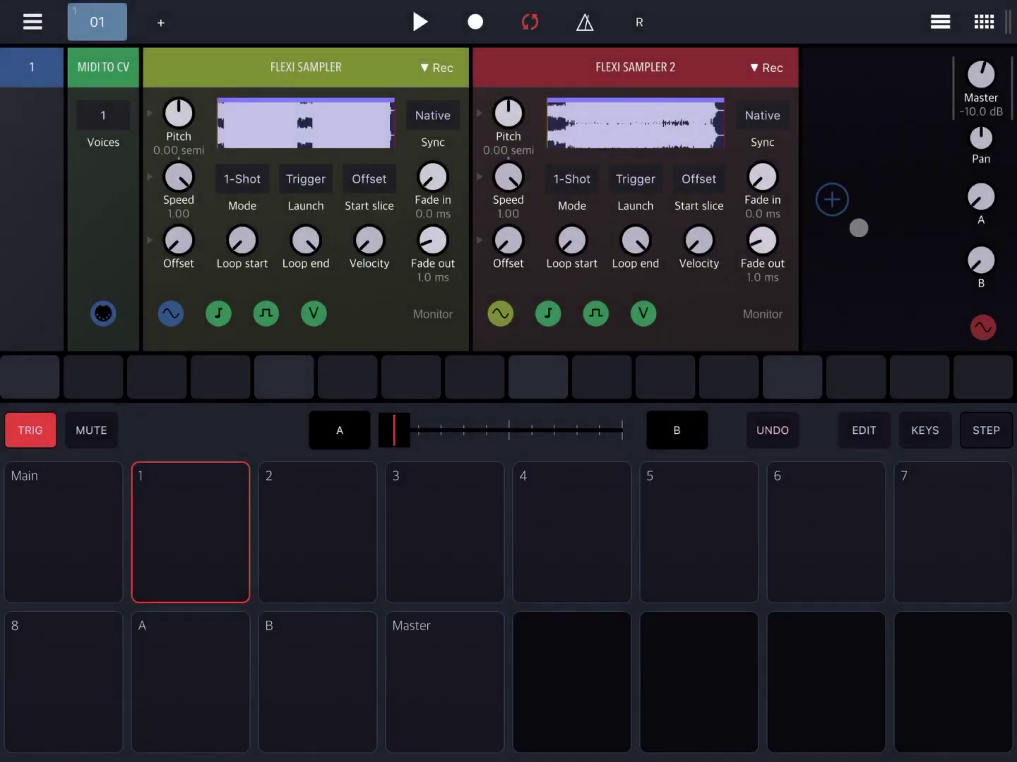
Step: Add an X-Fader from the Mixer category right after Flexi Sampler 2
left_click(831, 201)
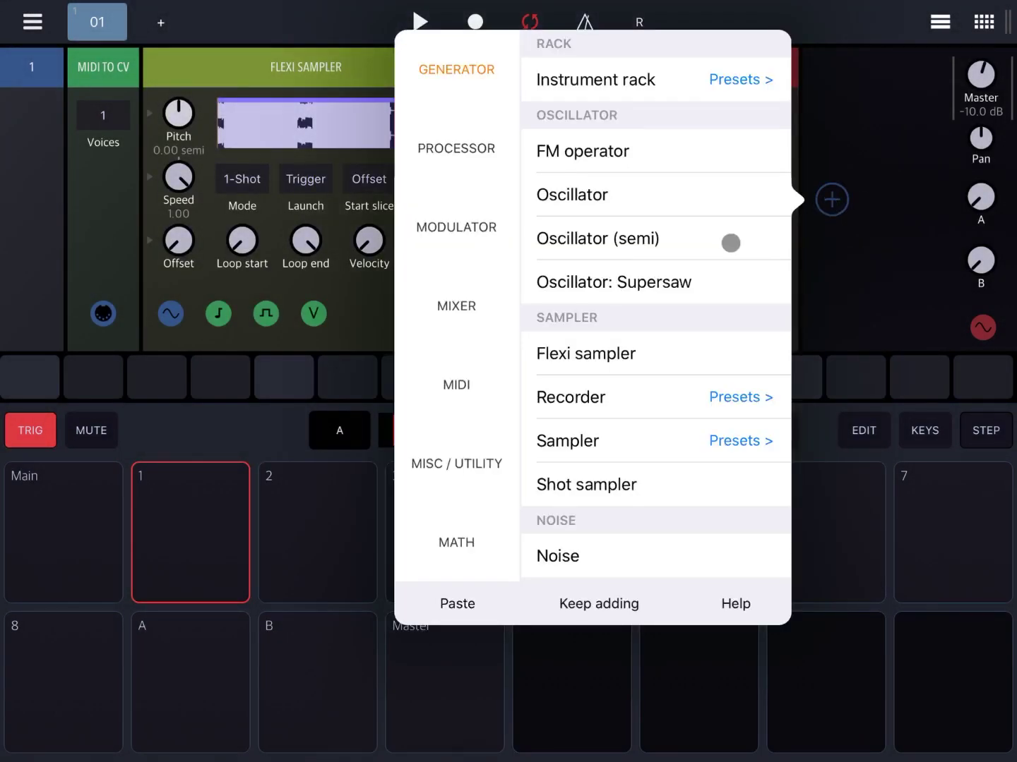
left_click(455, 308)
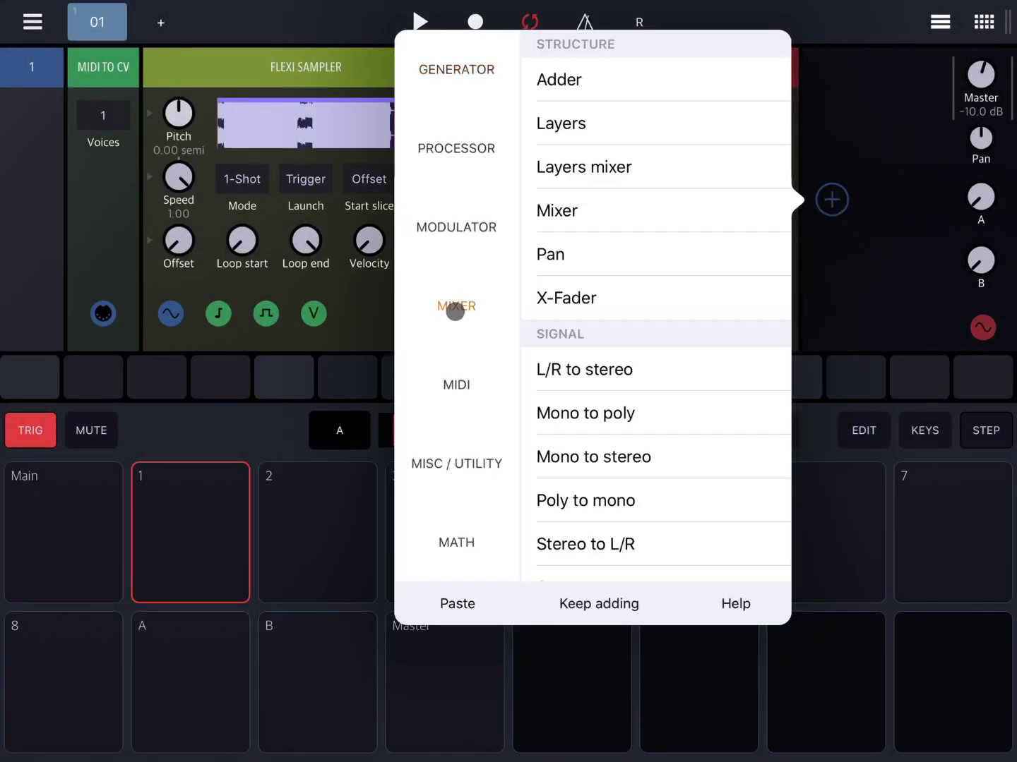
left_click(591, 299)
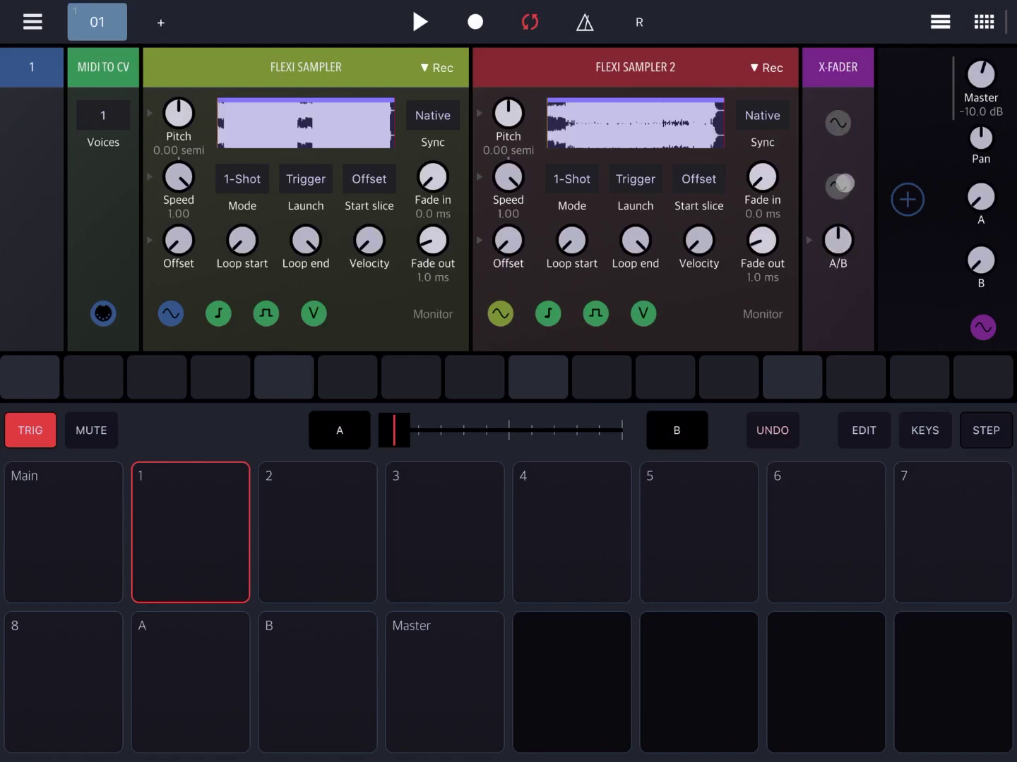
Step: Patch Flexi Sampler into the X-Fader's first input and Flexi Sampler 2 into its second
left_click(839, 123)
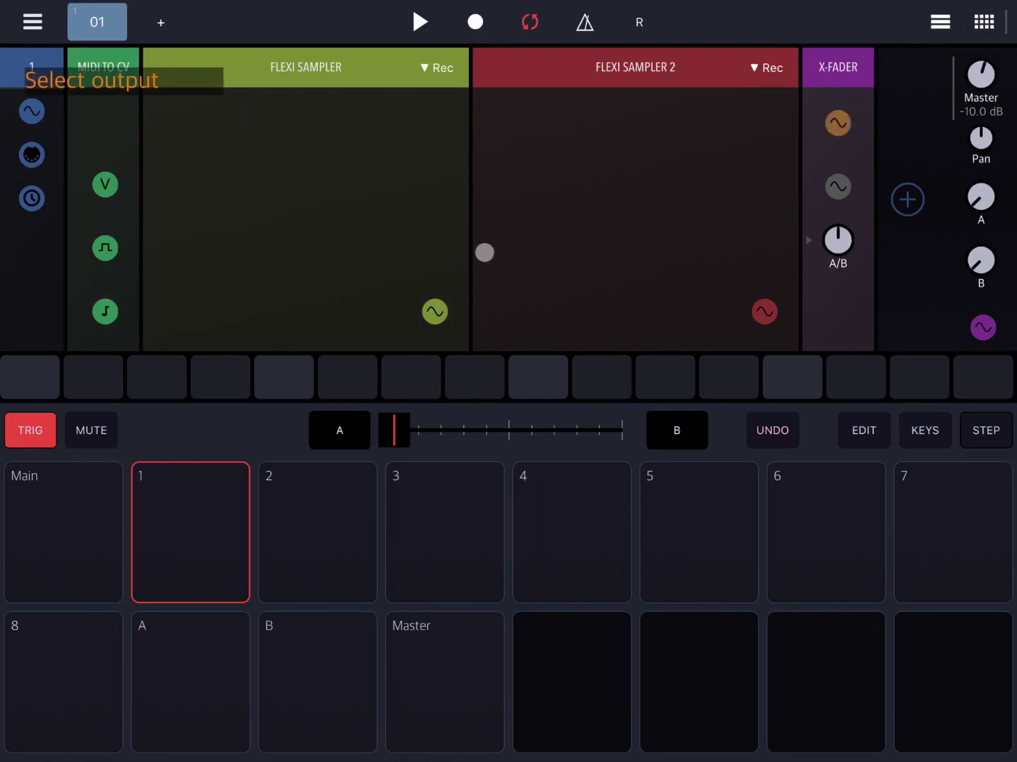
left_click(435, 311)
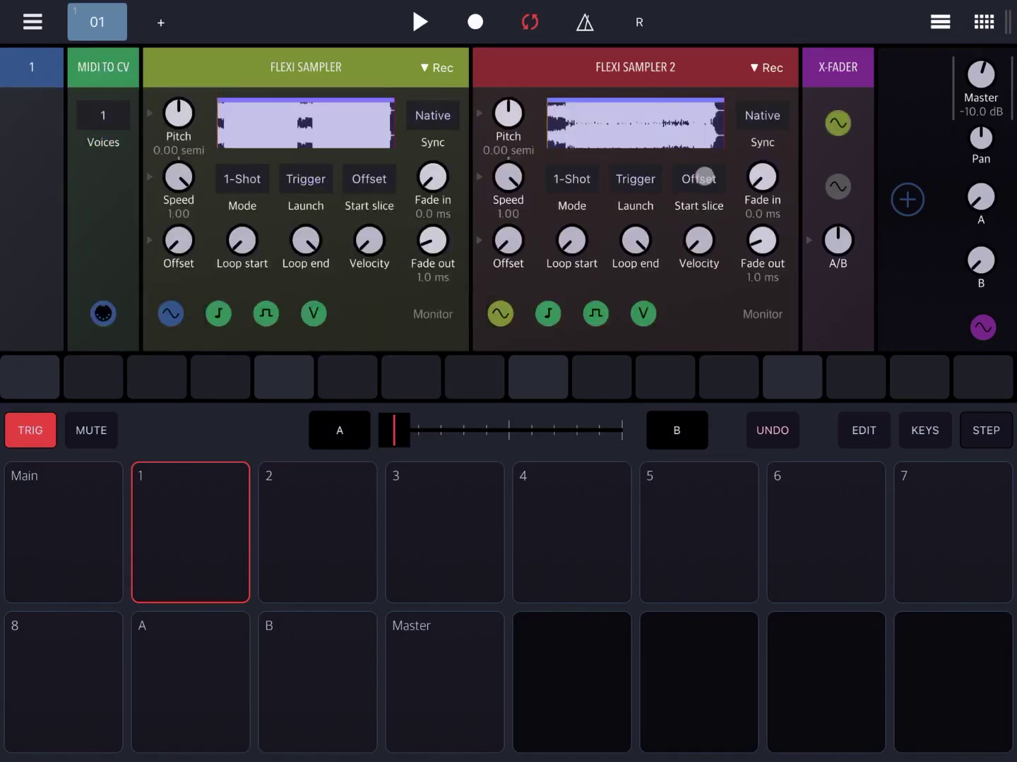
left_click(835, 176)
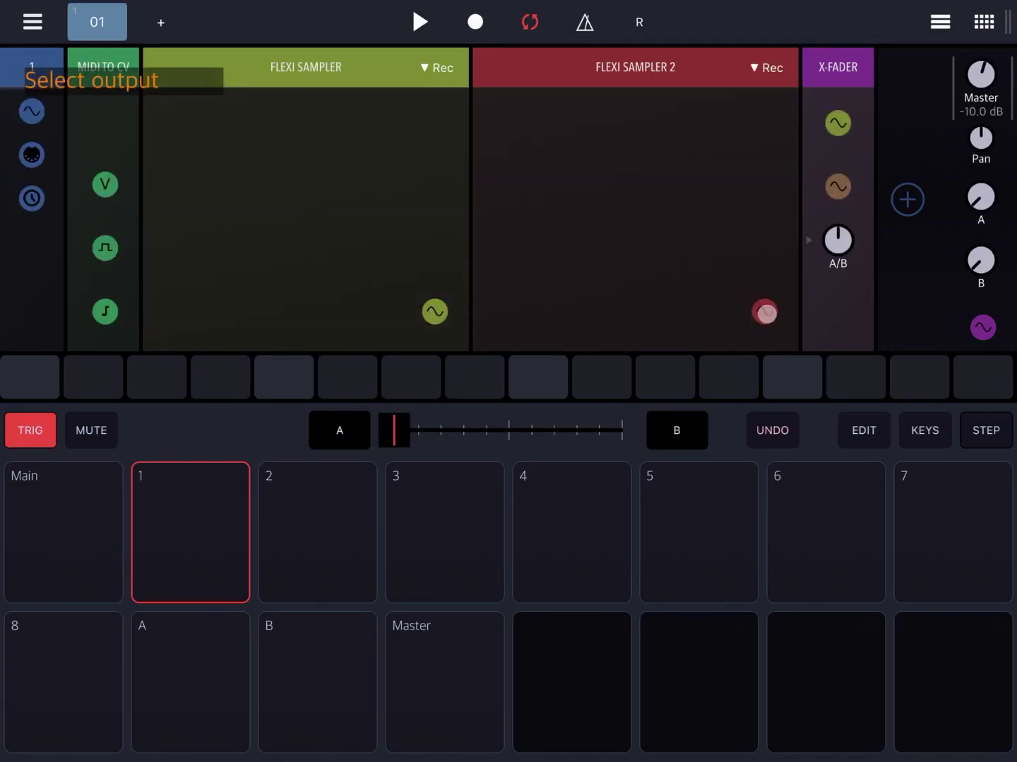
left_click(766, 314)
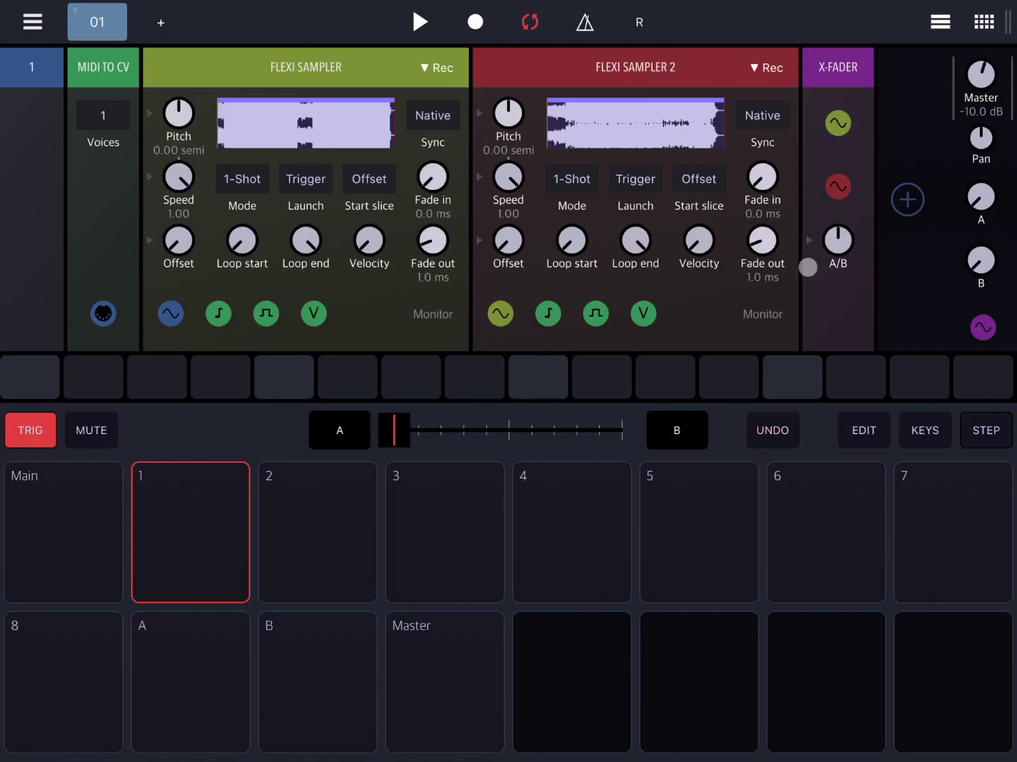
Step: Audition pad 1 while sweeping the X-Fader A/B blend, then pull the Master output down to -Inf
left_click(200, 523)
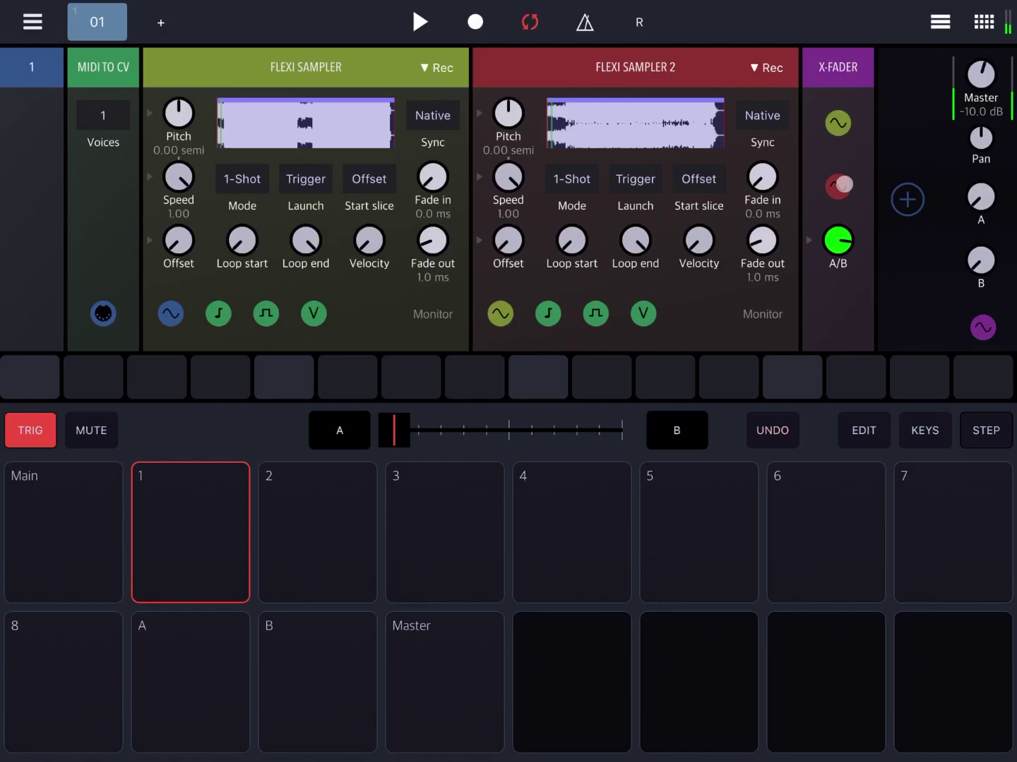
mouse_move(845, 147)
left_mouse_down()
mouse_move(835, 313)
mouse_move(837, 164)
mouse_move(825, 232)
left_mouse_up()
left_click(967, 99)
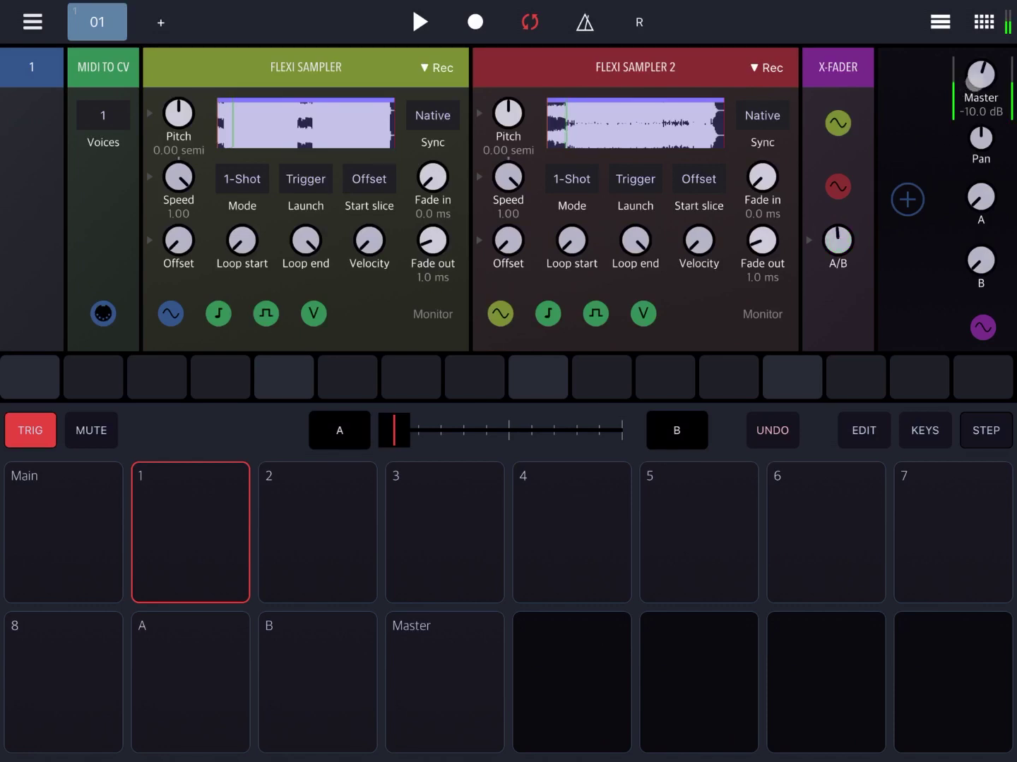
left_click_drag(972, 81, 969, 236)
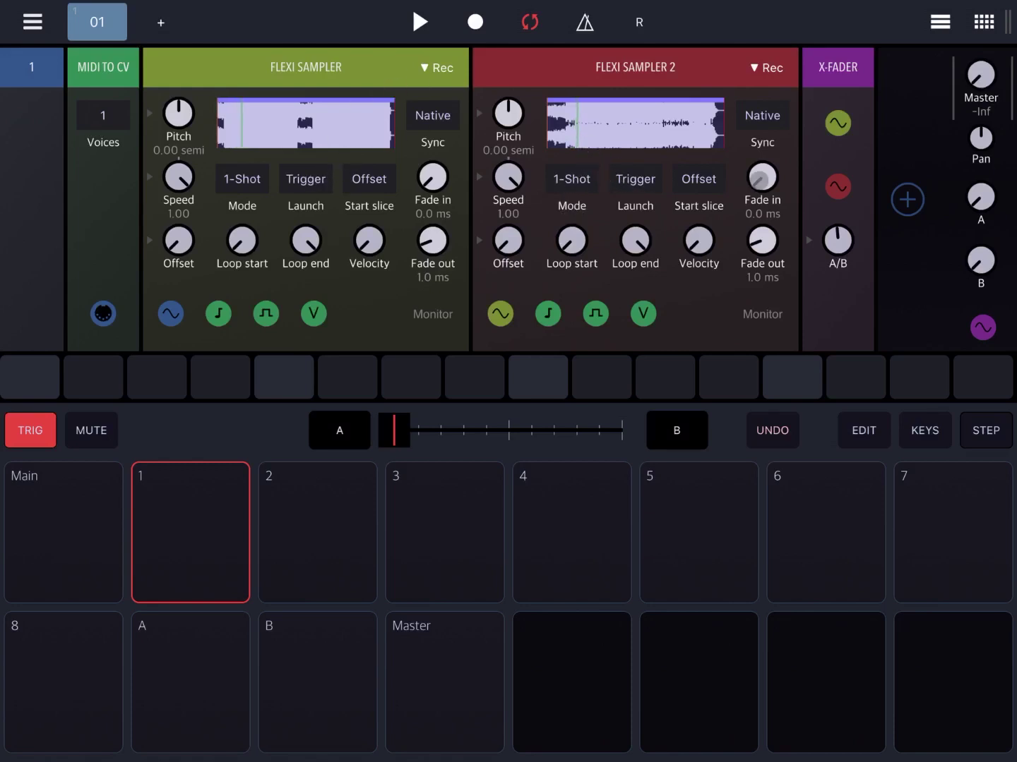
Step: Insert an LFO modulator before the X-Fader and start assigning a source to its A/B blend
left_click_drag(839, 73, 867, 73)
left_click(825, 199)
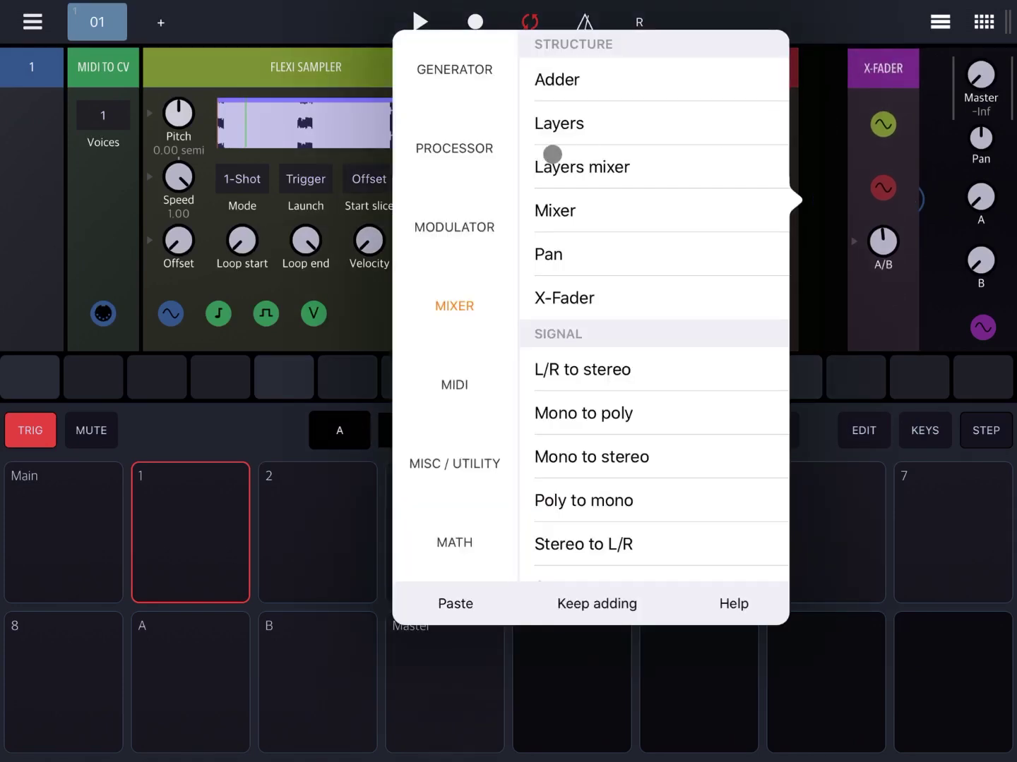
left_click(461, 232)
left_click(585, 79)
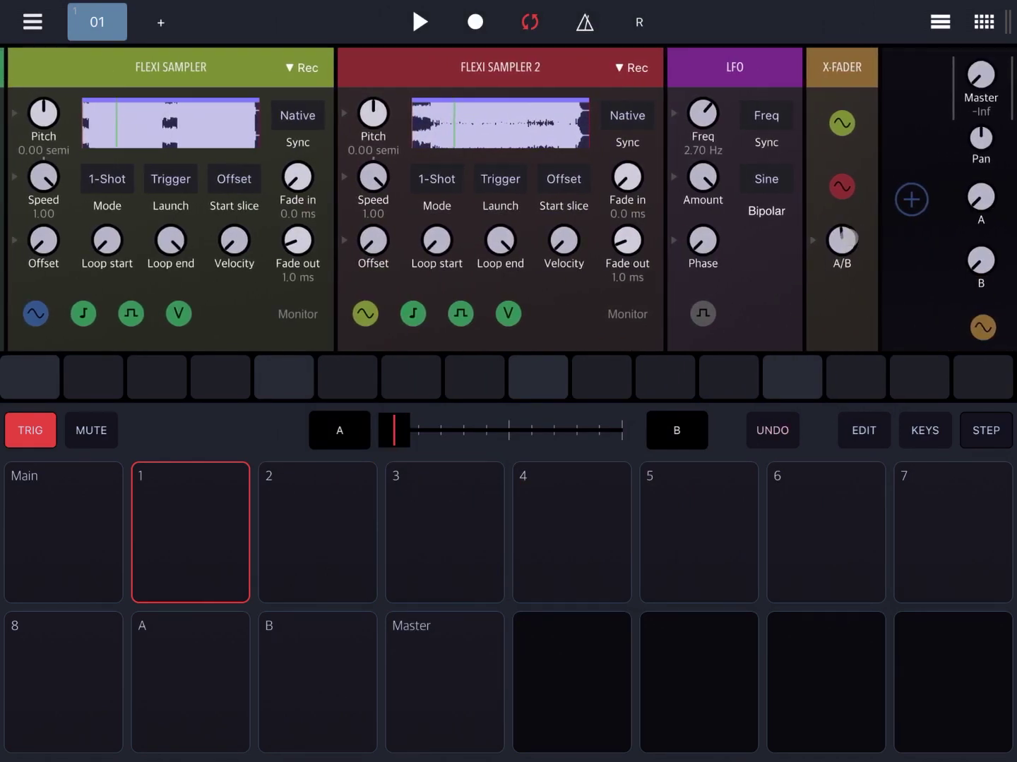
left_click(844, 238)
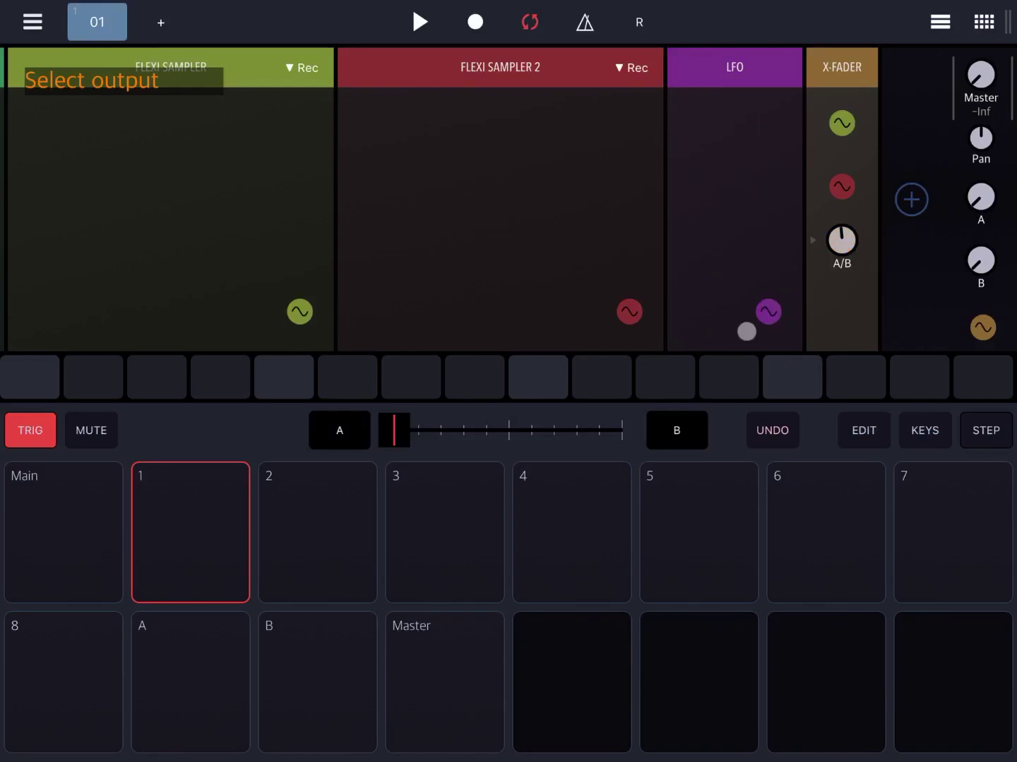
Step: Route the LFO output to the X-Fader's A/B knob and slow the LFO Freq to about 0.20 Hz
left_click(766, 312)
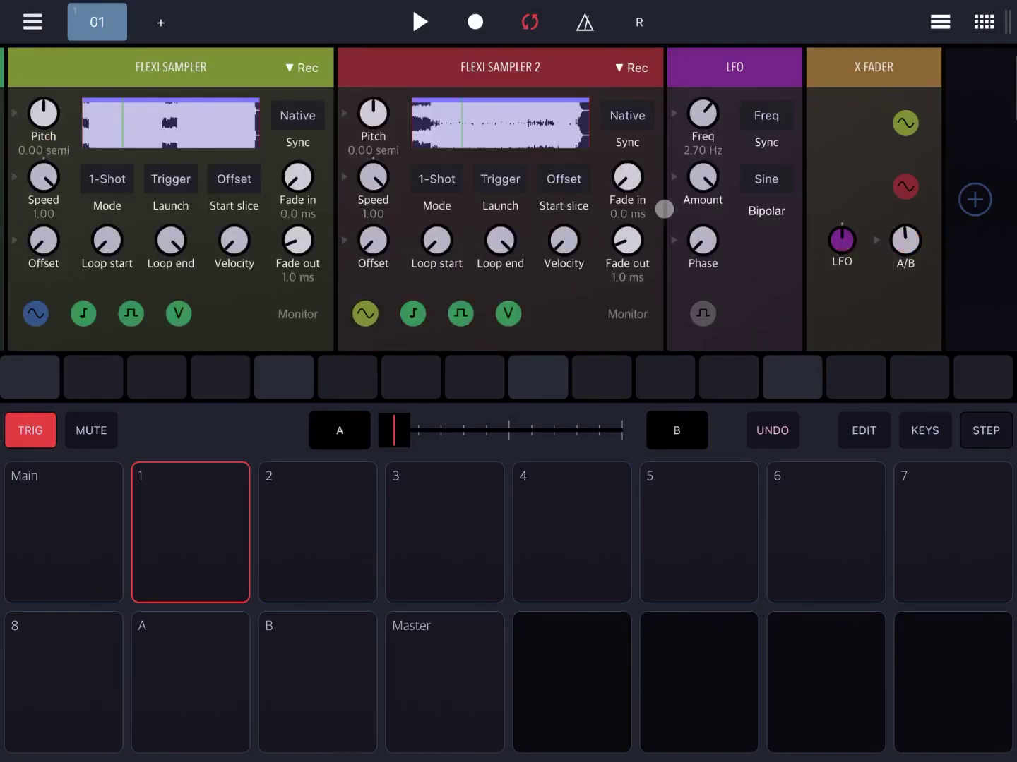
left_click_drag(704, 115, 704, 155)
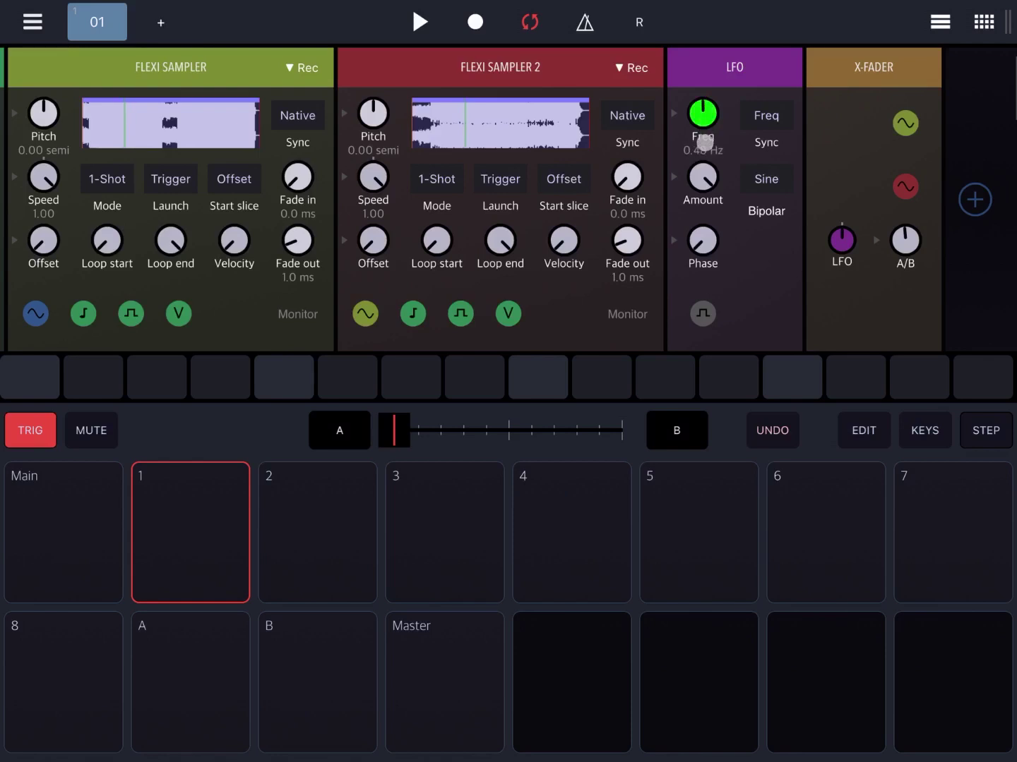
mouse_move(855, 299)
left_mouse_down()
mouse_move(740, 263)
mouse_move(788, 199)
mouse_move(805, 247)
mouse_move(845, 217)
left_mouse_up()
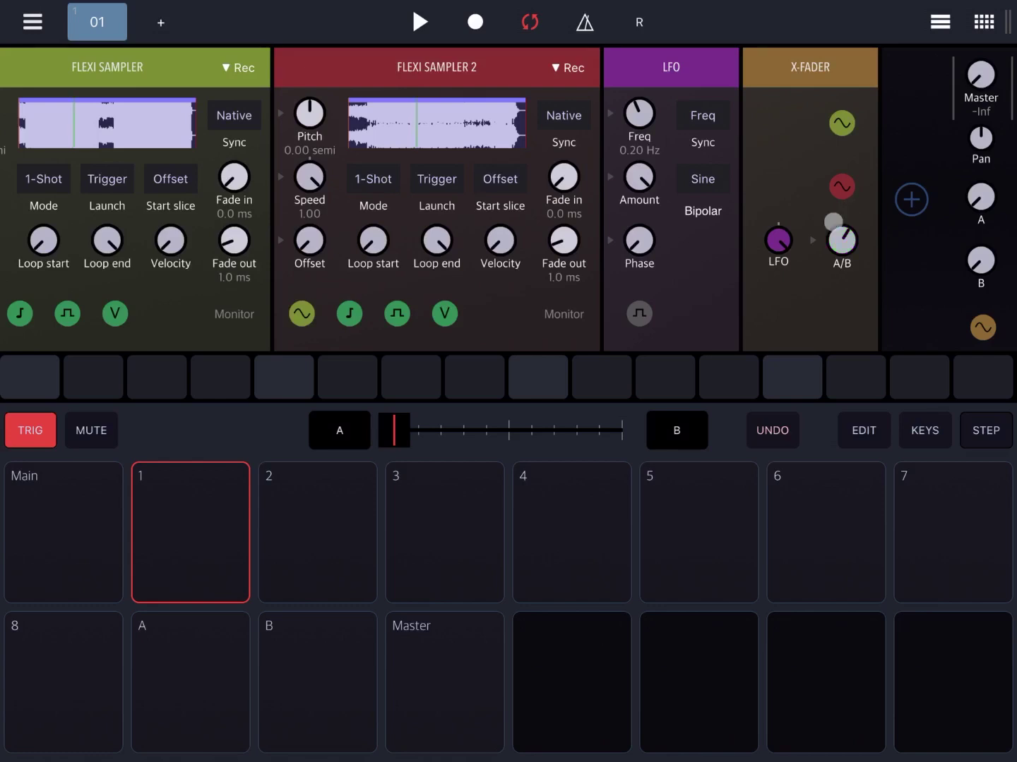
Step: Raise the Master output to about -12 dB and fine-tune the LFO Freq to 0.16 Hz while playing
left_click_drag(846, 210, 832, 213)
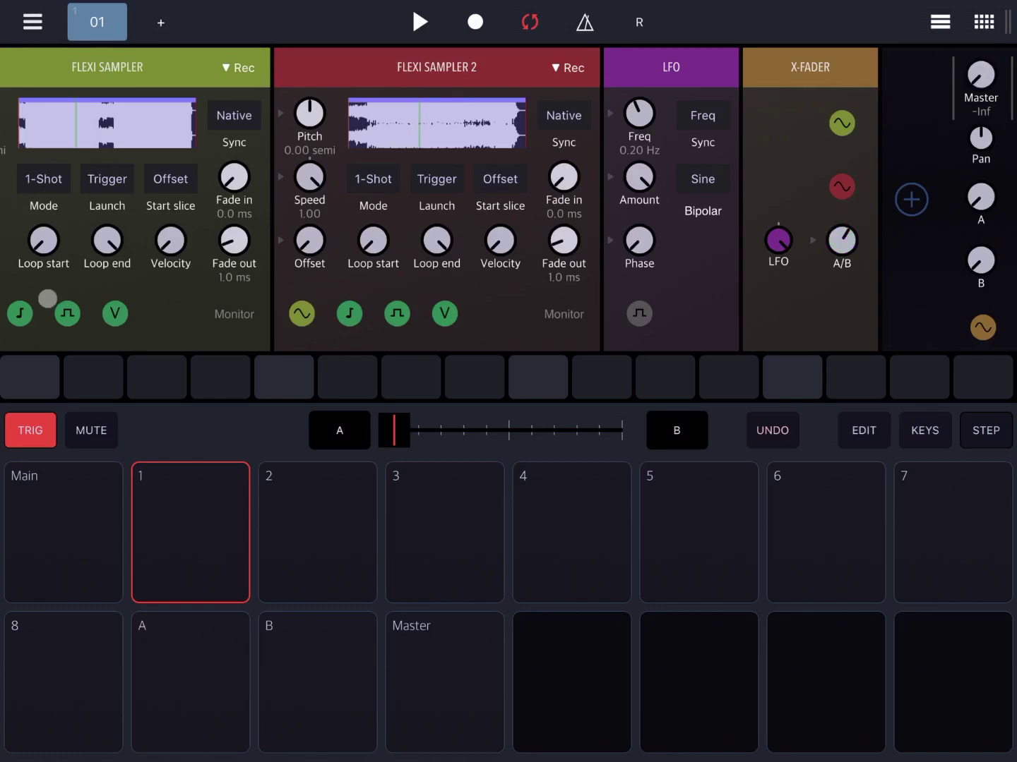
left_click(220, 530)
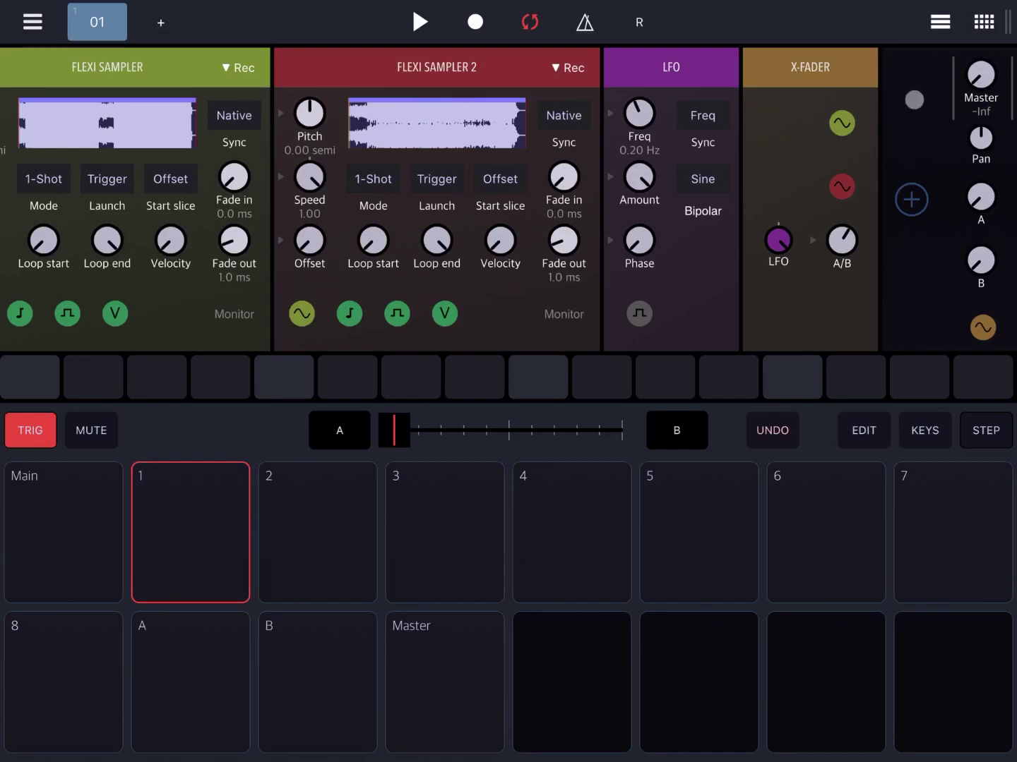
left_click_drag(972, 78, 963, 1)
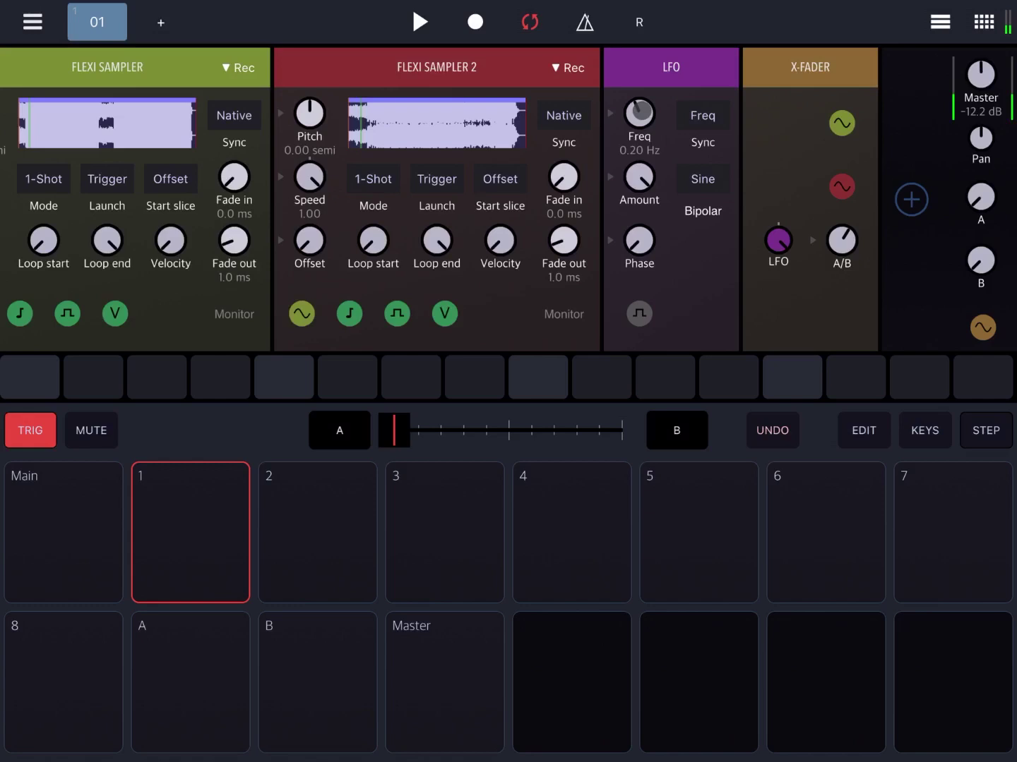
left_click_drag(639, 112, 643, 100)
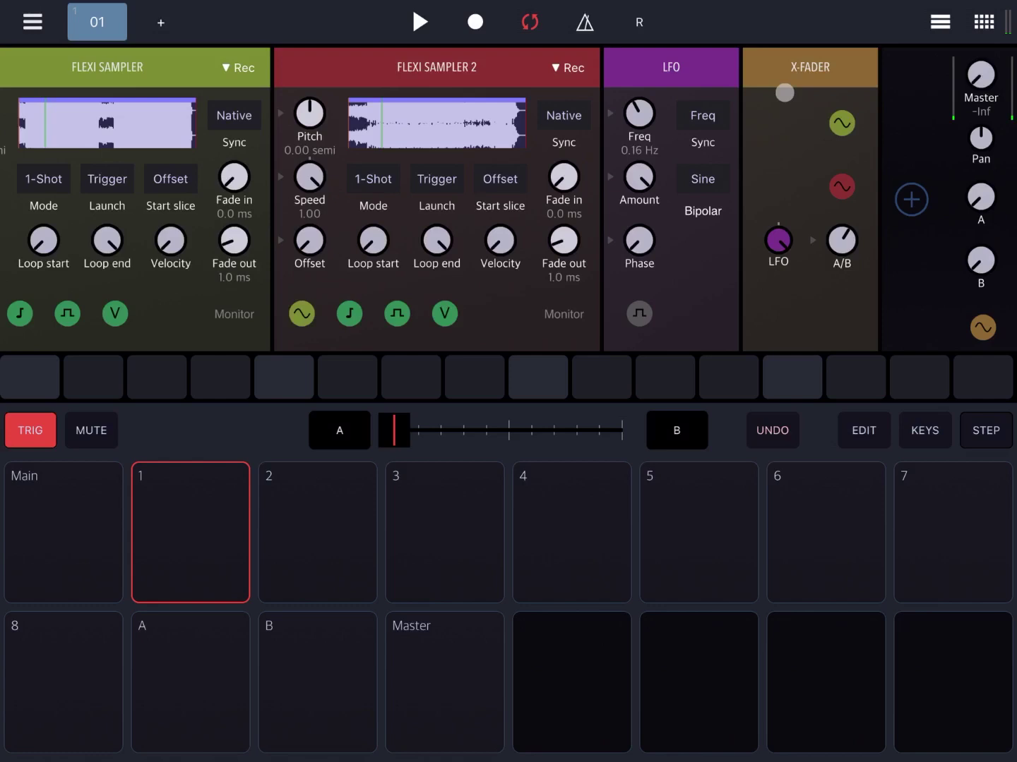
Step: Drag the LFO, Flexi Sampler 2, X-Fader and Flexi Sampler out of the chain, leaving only MIDI to CV
left_click_drag(681, 96, 658, 64)
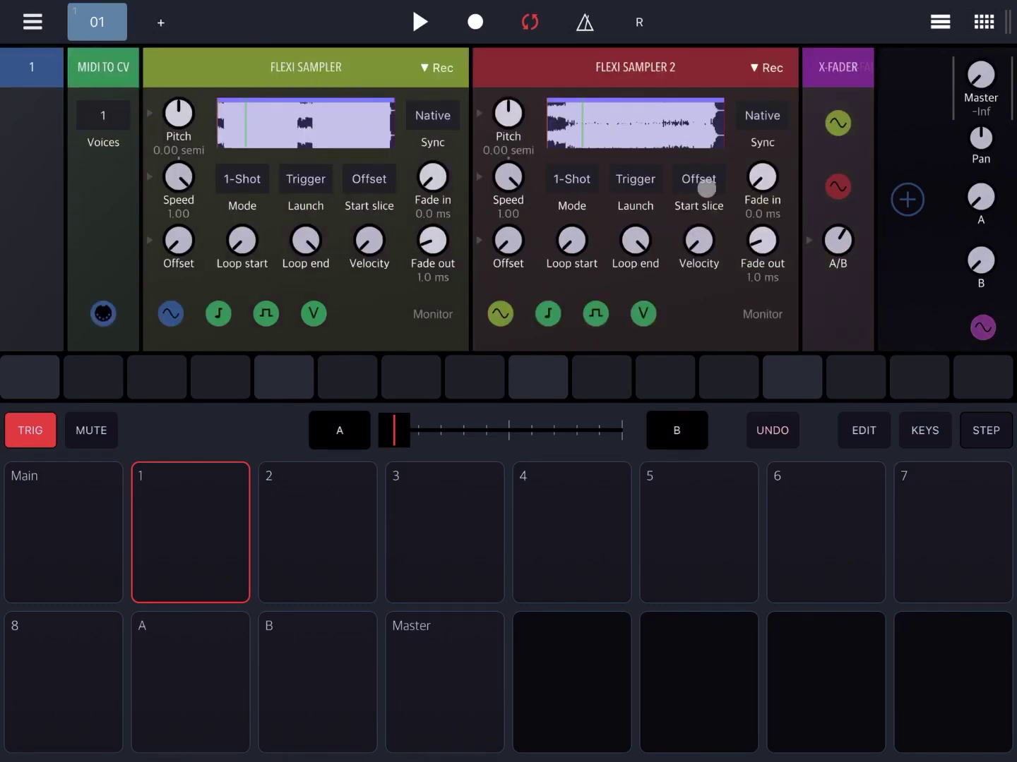
left_click_drag(529, 67, 503, 122)
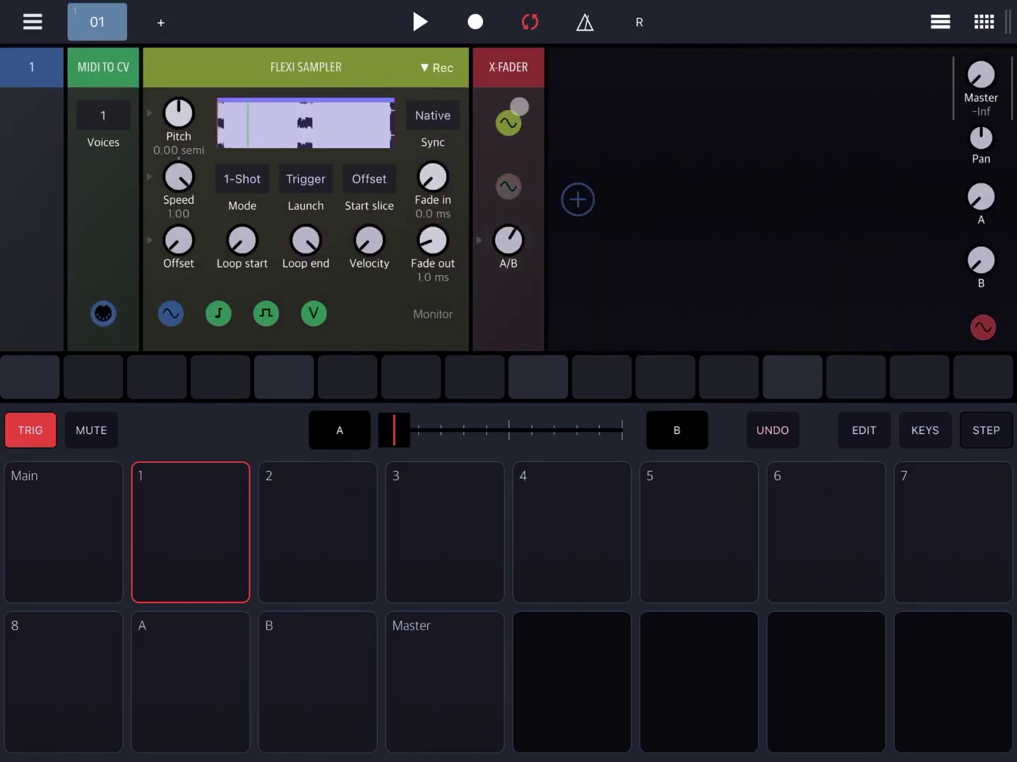
left_click_drag(504, 67, 463, 201)
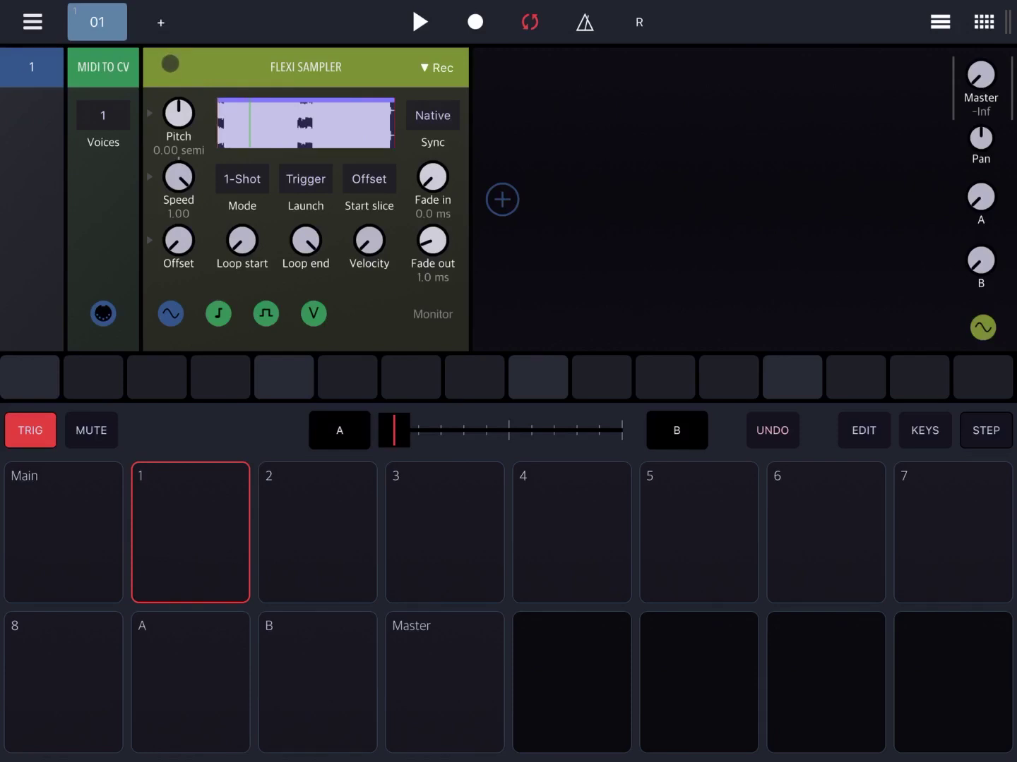
mouse_move(170, 64)
left_mouse_down()
mouse_move(157, 186)
mouse_move(323, 112)
left_mouse_up()
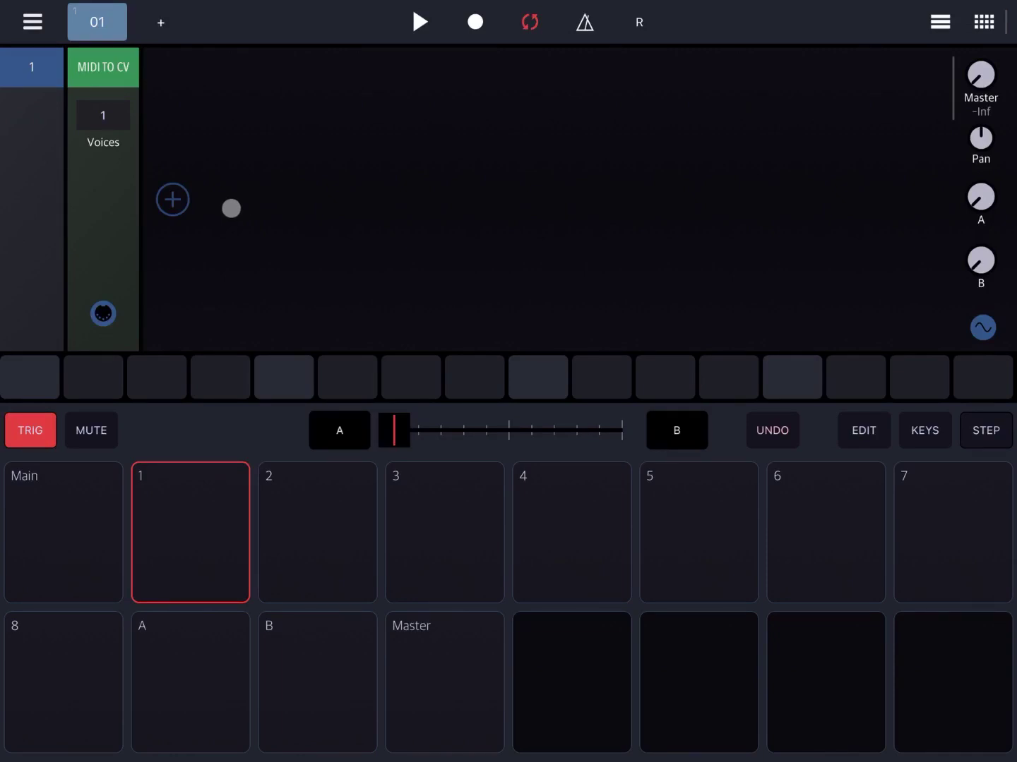
Step: Add an instrument rack loaded with the factory Dust pad A preset after MIDI to CV
left_click(173, 200)
left_click(286, 77)
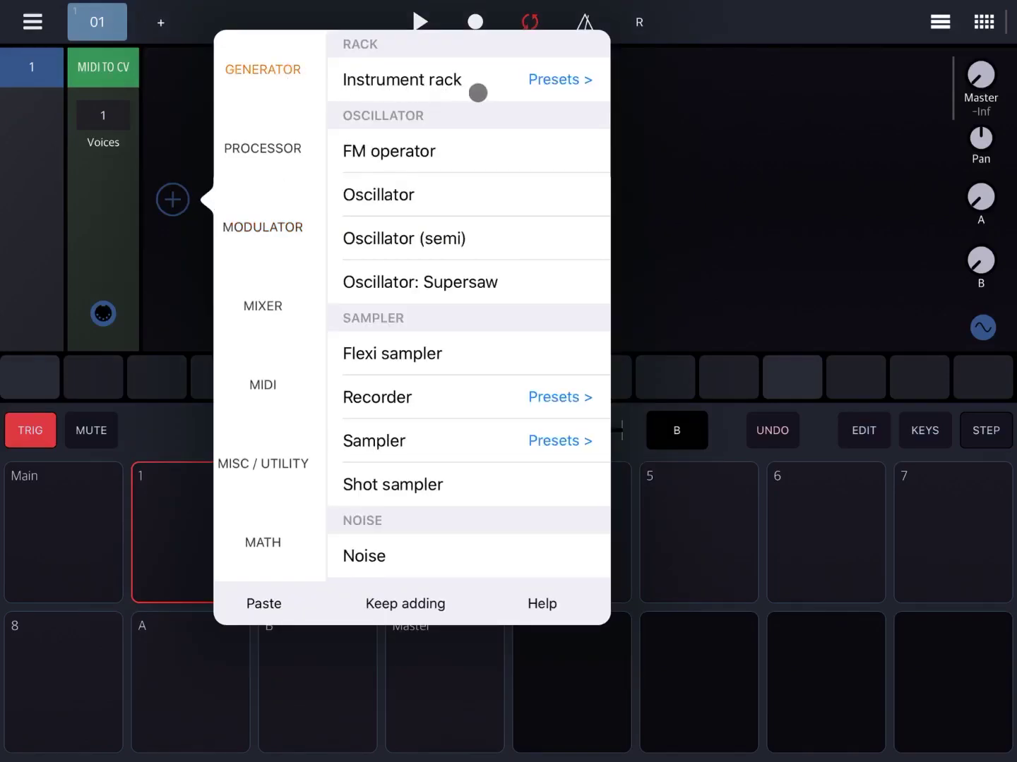
left_click(566, 83)
left_click(309, 247)
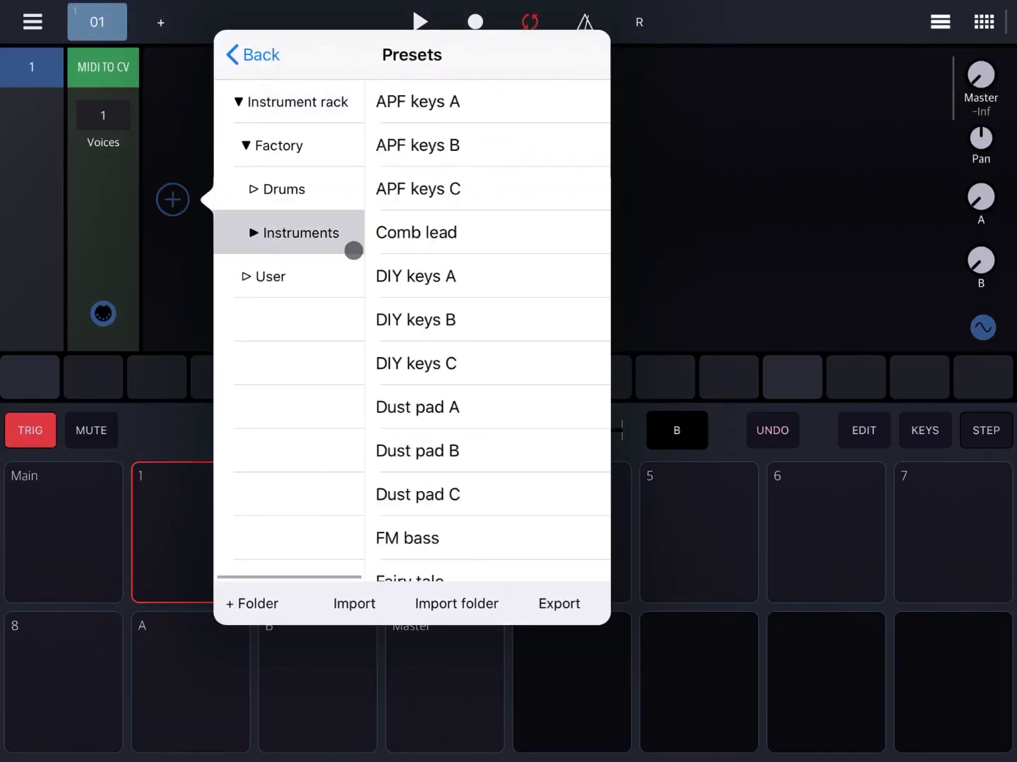
left_click(466, 410)
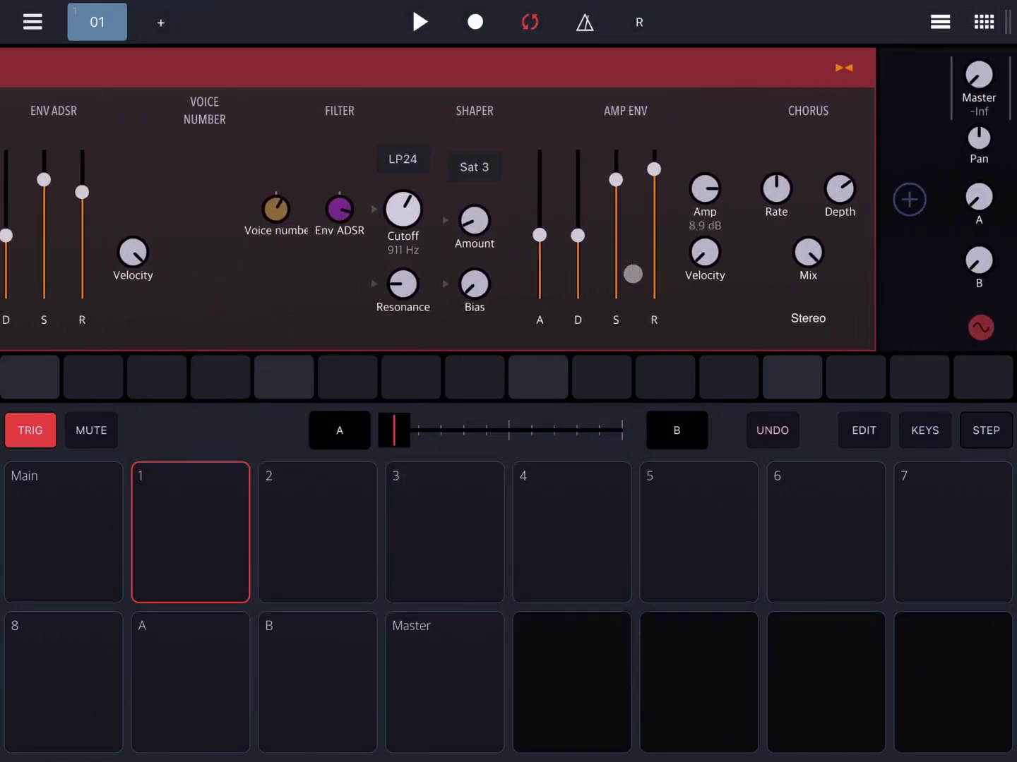
Step: Add a second instrument rack loaded with the factory Dust pad C preset
left_click(909, 199)
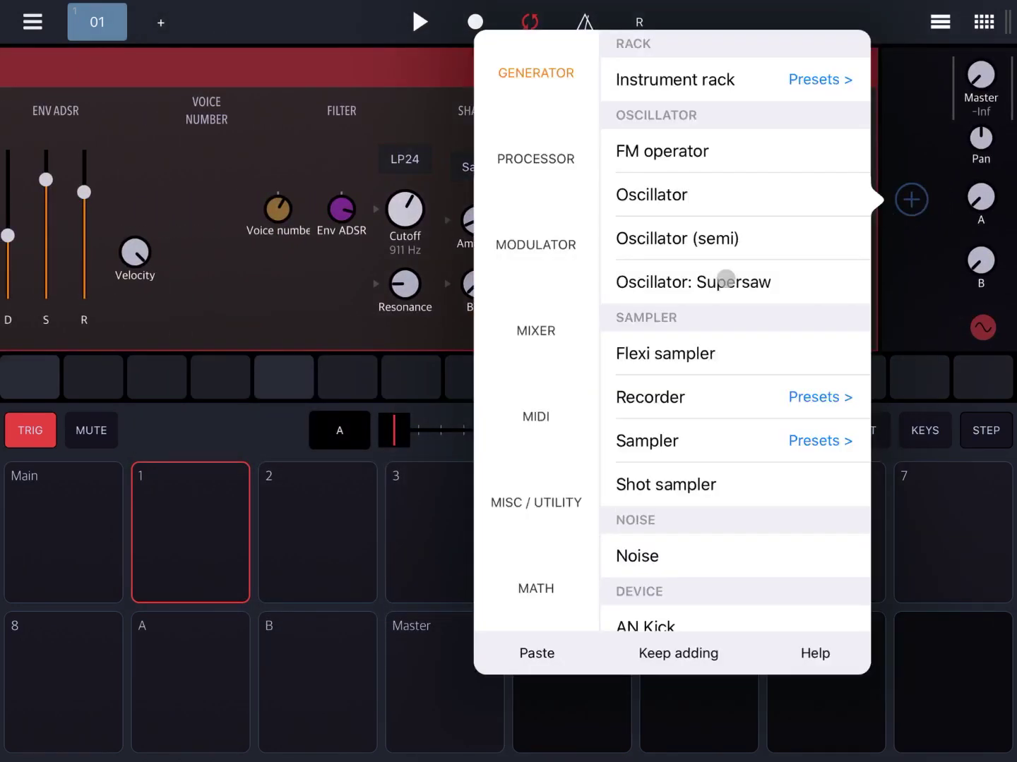
left_click(829, 89)
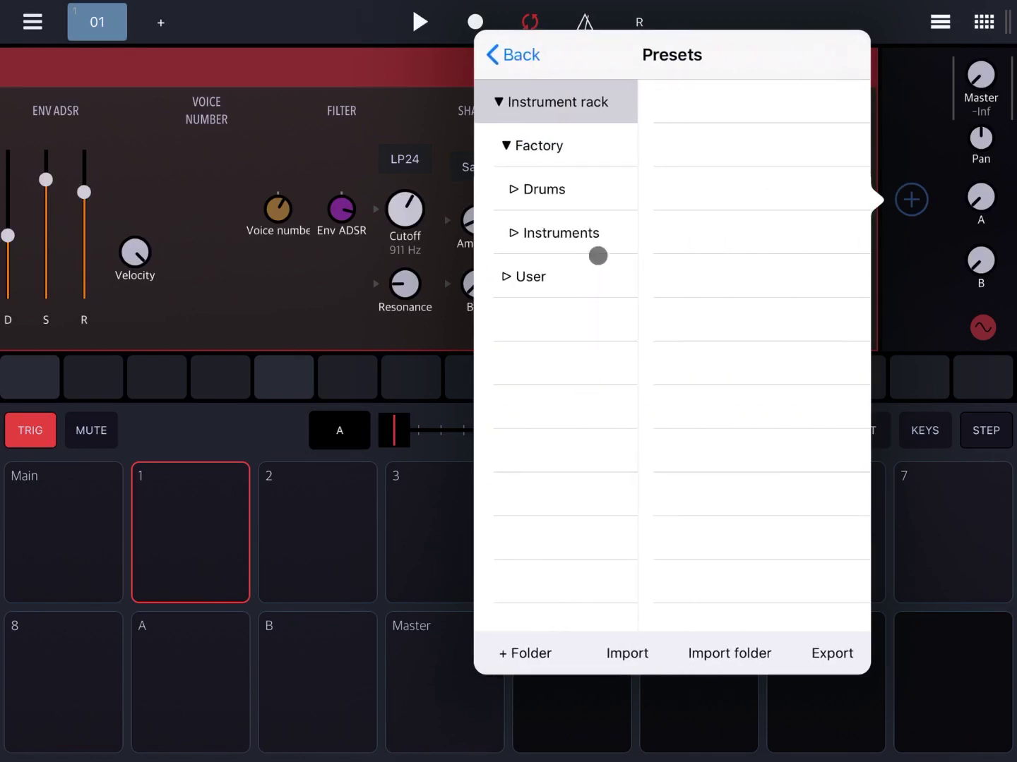
left_click(590, 234)
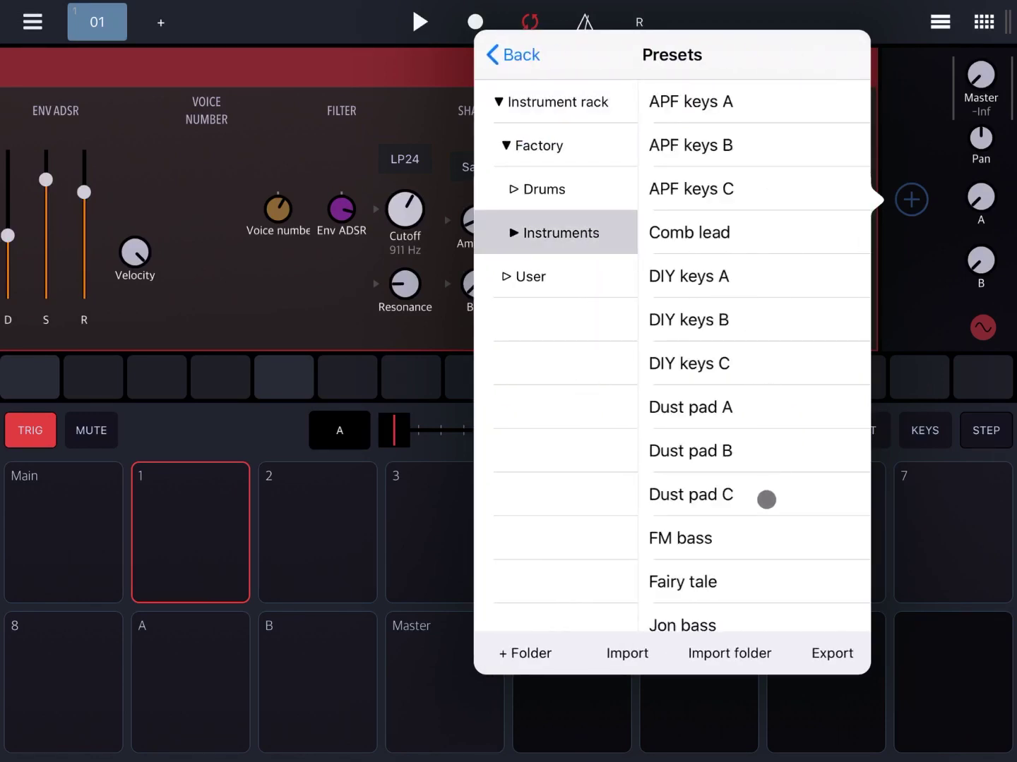
left_click(691, 495)
mouse_move(262, 286)
left_mouse_down()
mouse_move(466, 285)
mouse_move(198, 286)
left_mouse_up()
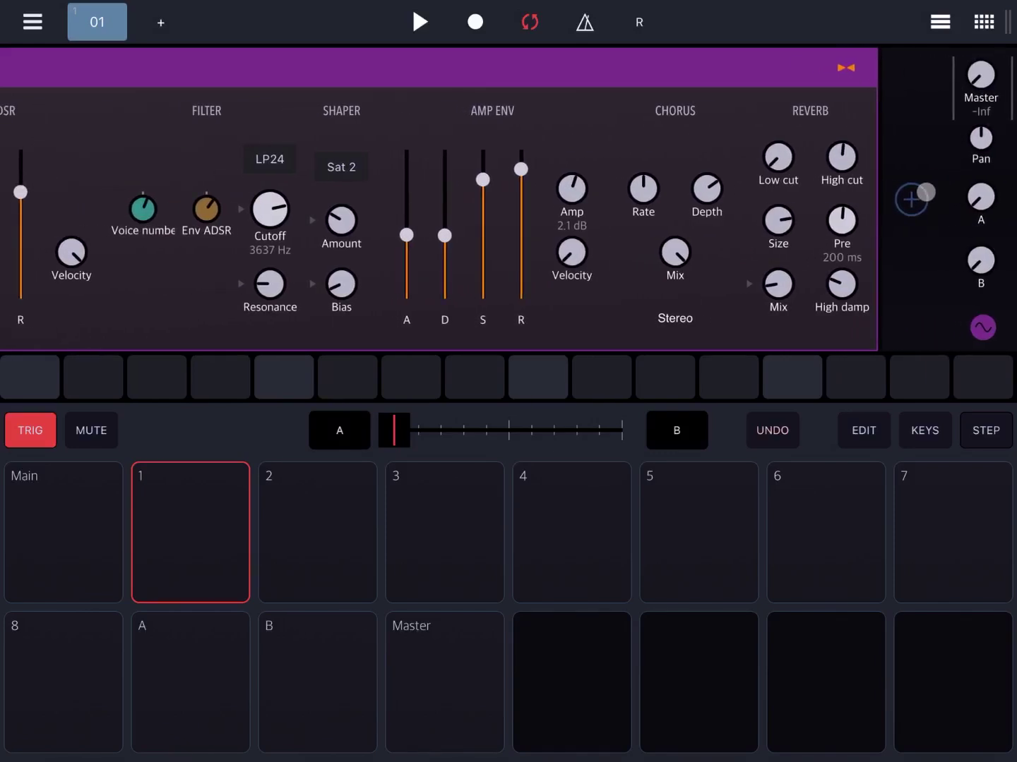
Step: Add an LFO module from the Modulator category after the two Dust pads
left_click(911, 199)
left_click(541, 243)
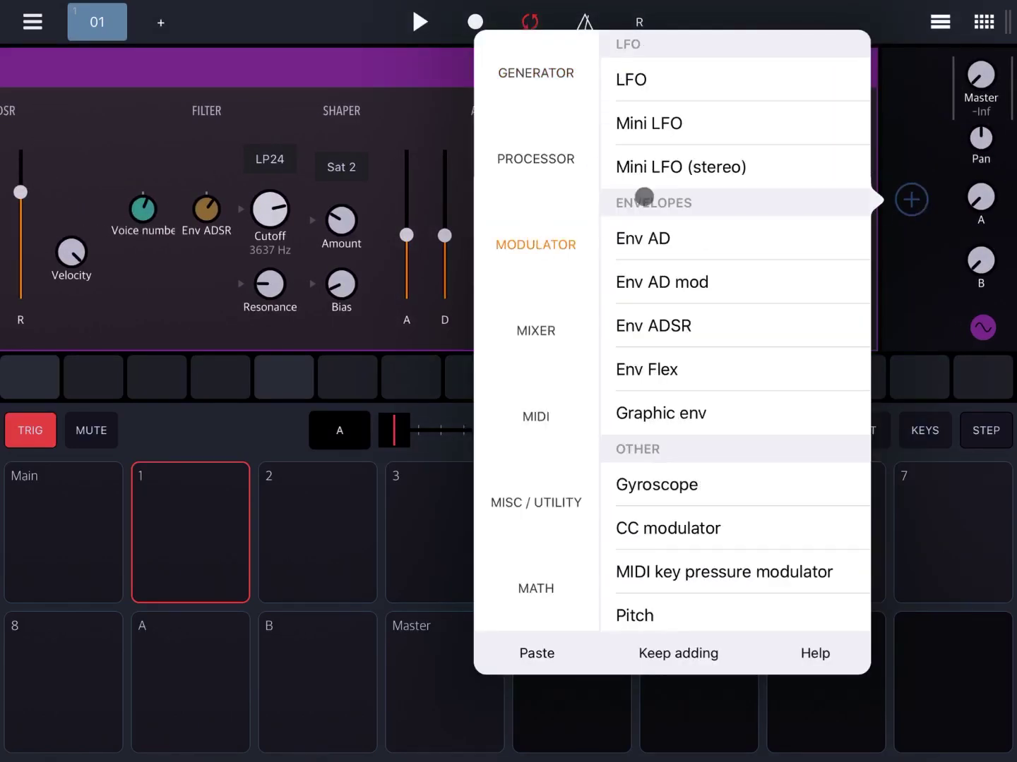
left_click(663, 82)
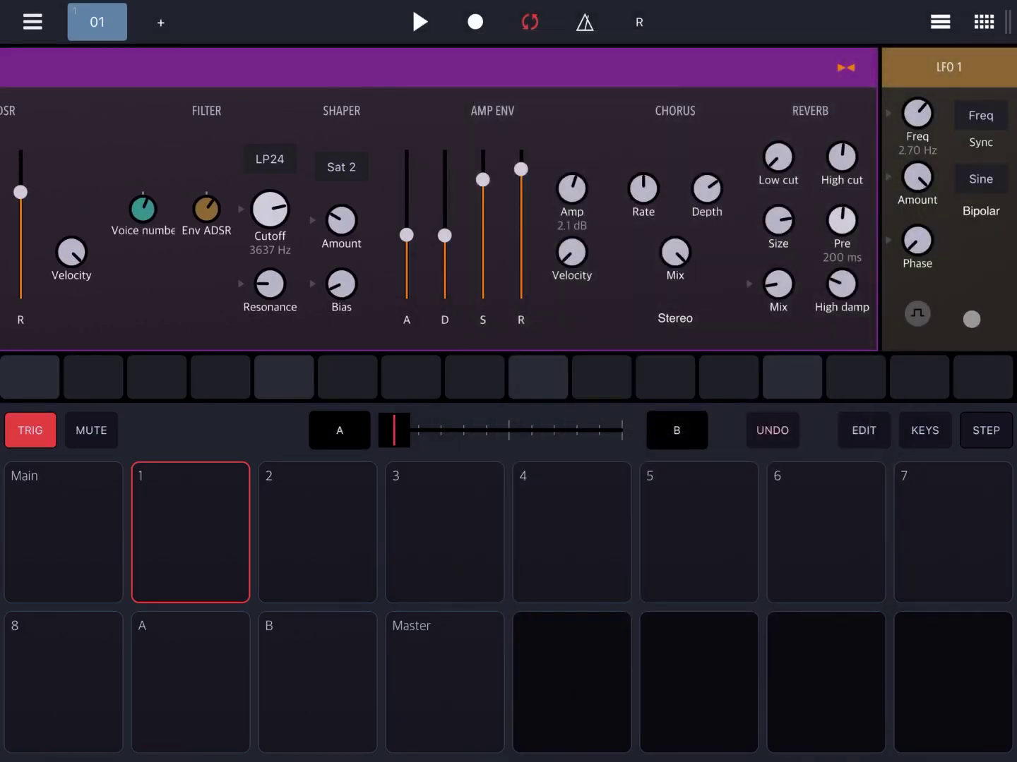
left_click_drag(972, 315, 567, 288)
Step: Add an X-Fader crossfader module from the Mixer category
left_click(910, 200)
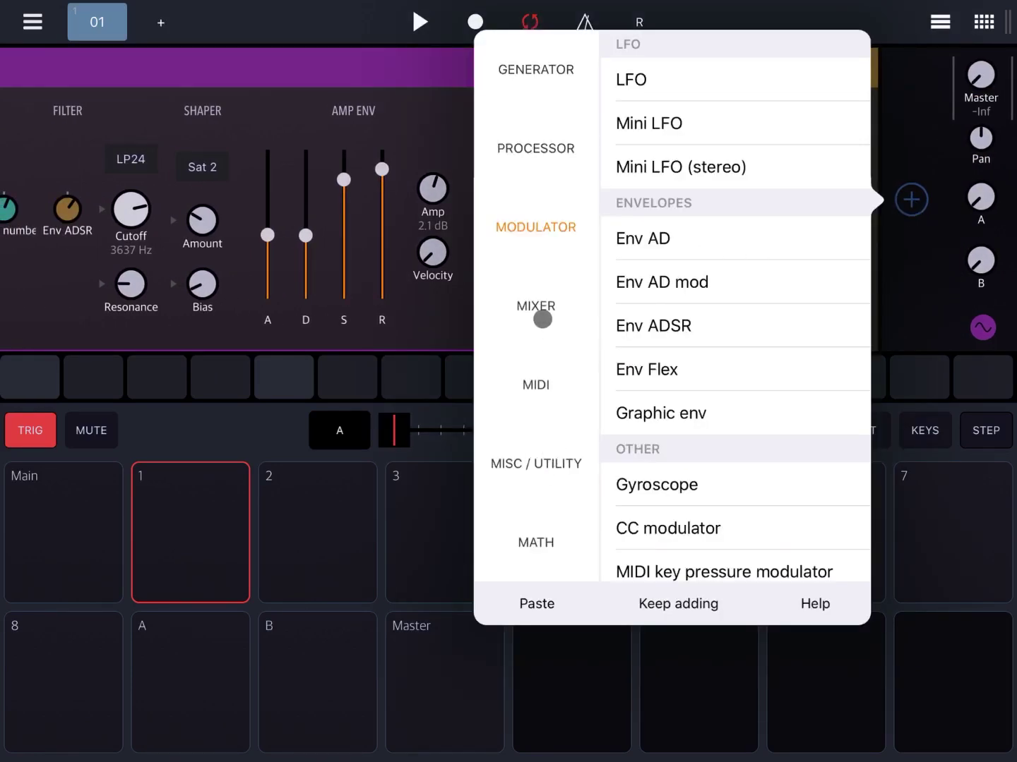
left_click(541, 311)
left_click(651, 306)
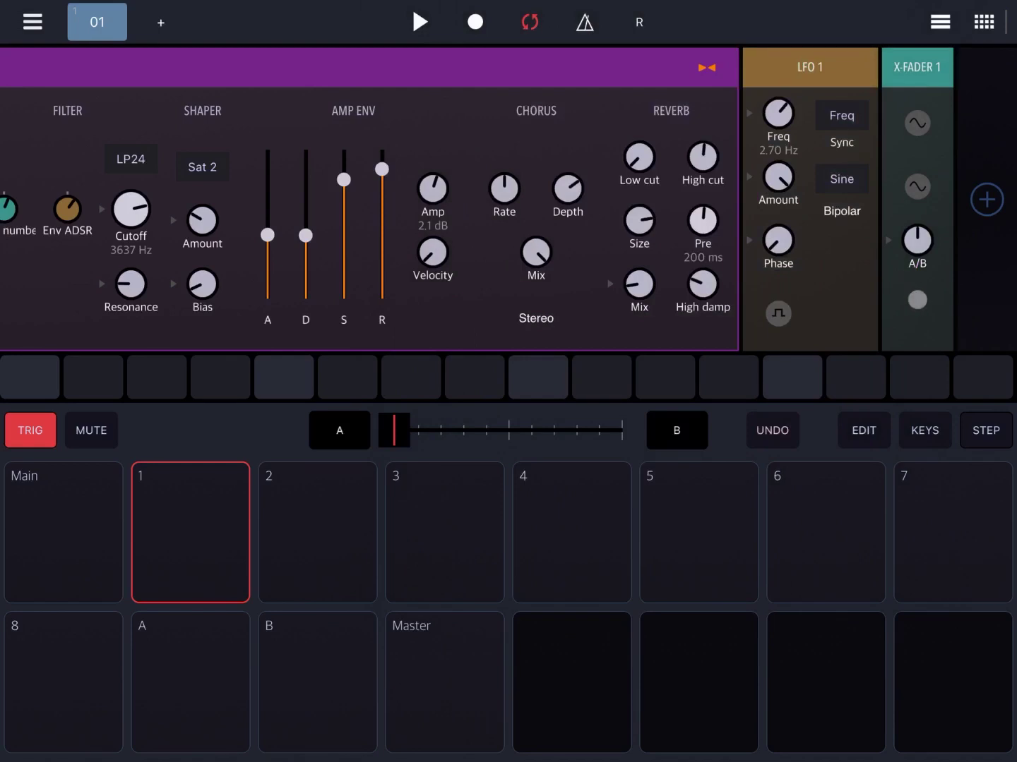
left_click_drag(859, 122, 306, 297)
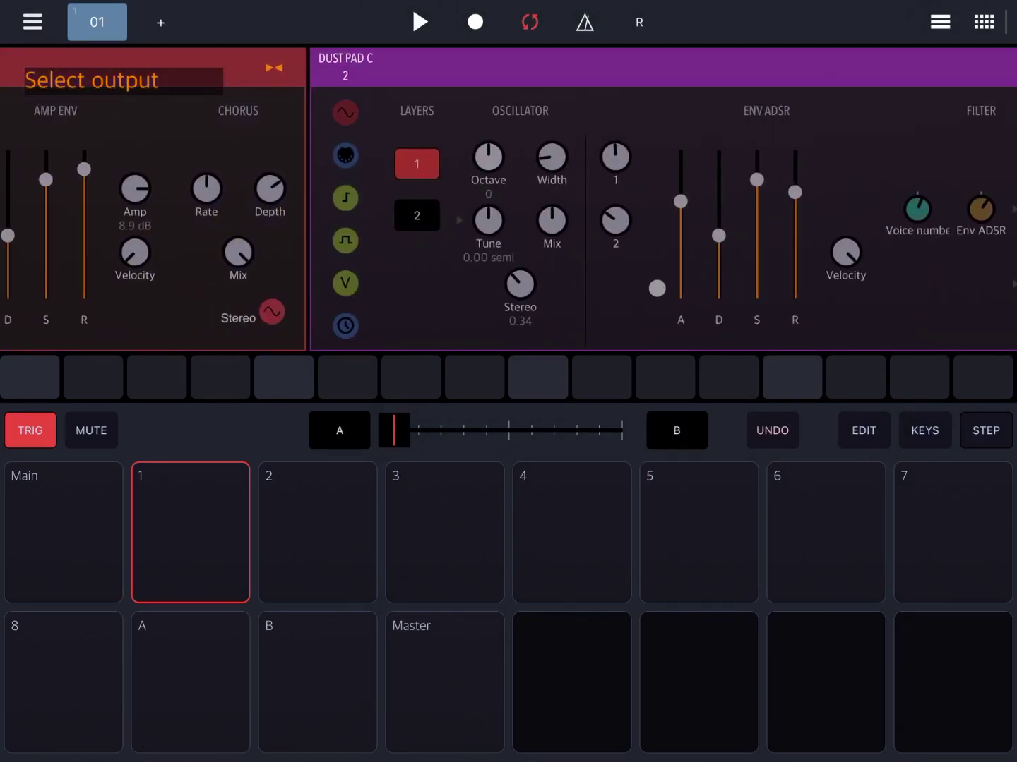
Step: Route Dust pad A into X-Fader input A, Dust pad C into input B, and LFO 1 into the A/B position
mouse_move(306, 296)
left_mouse_down()
mouse_move(279, 310)
mouse_move(422, 309)
mouse_move(848, 139)
left_mouse_up()
left_click_drag(844, 185, 628, 305)
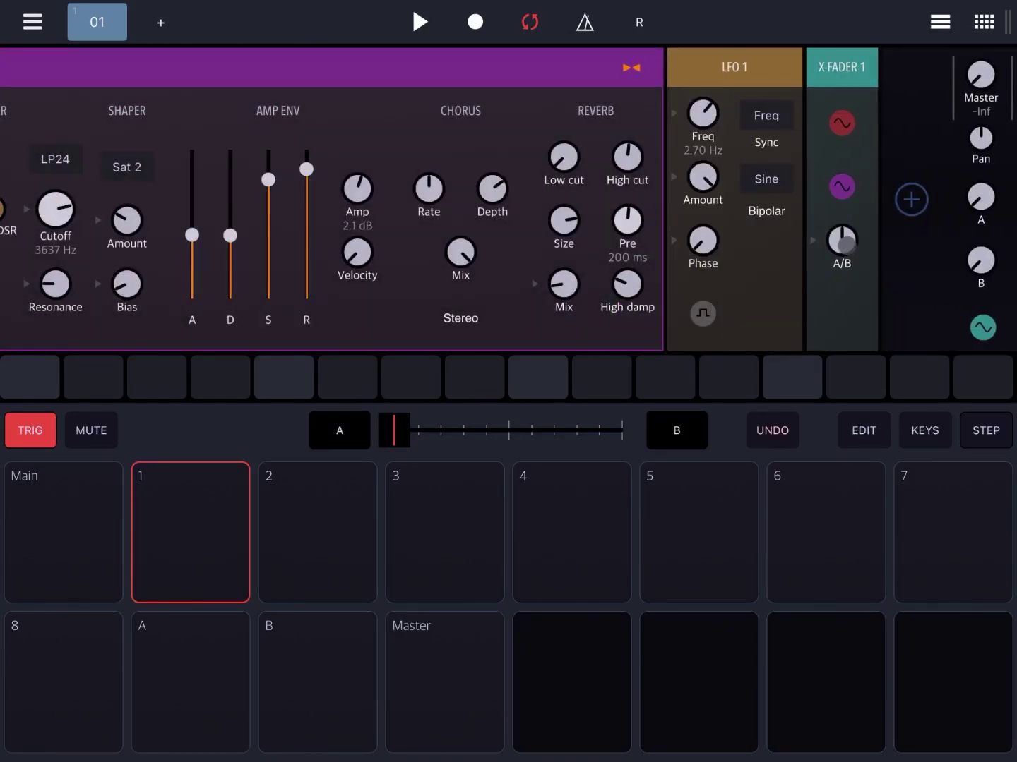
left_click_drag(841, 239, 764, 313)
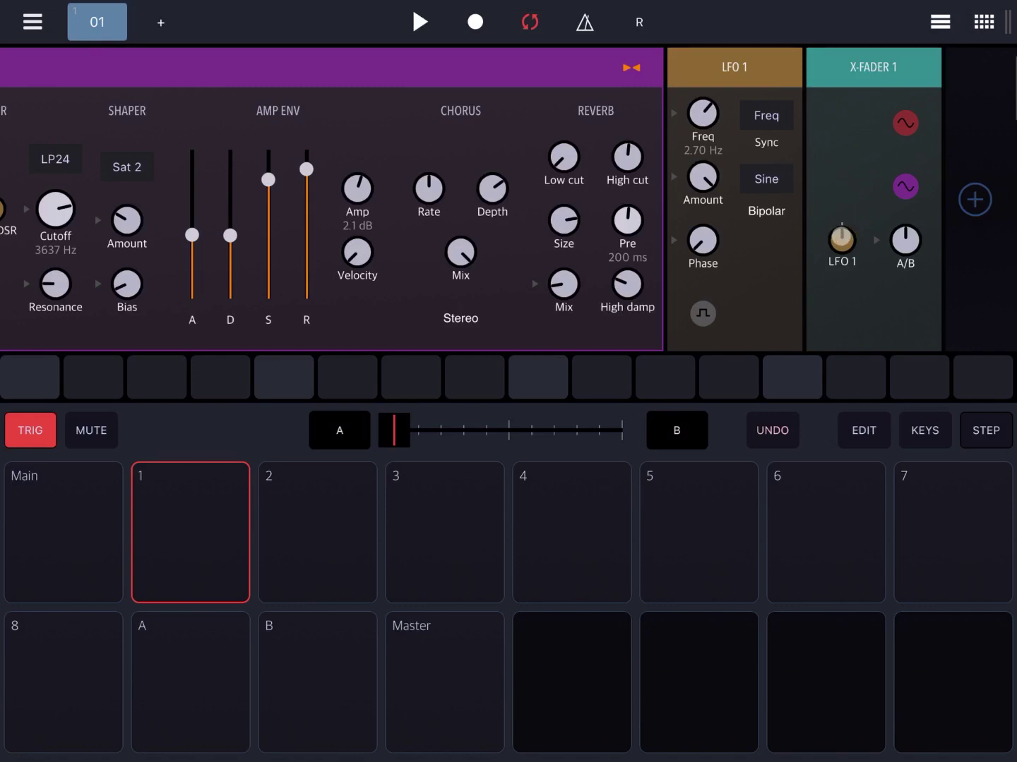
Step: Set the LFO 1 modulation depth and A/B balance, and slow LFO 1 to 0.17 Hz
left_click_drag(842, 237, 842, 98)
left_click_drag(905, 239, 909, 220)
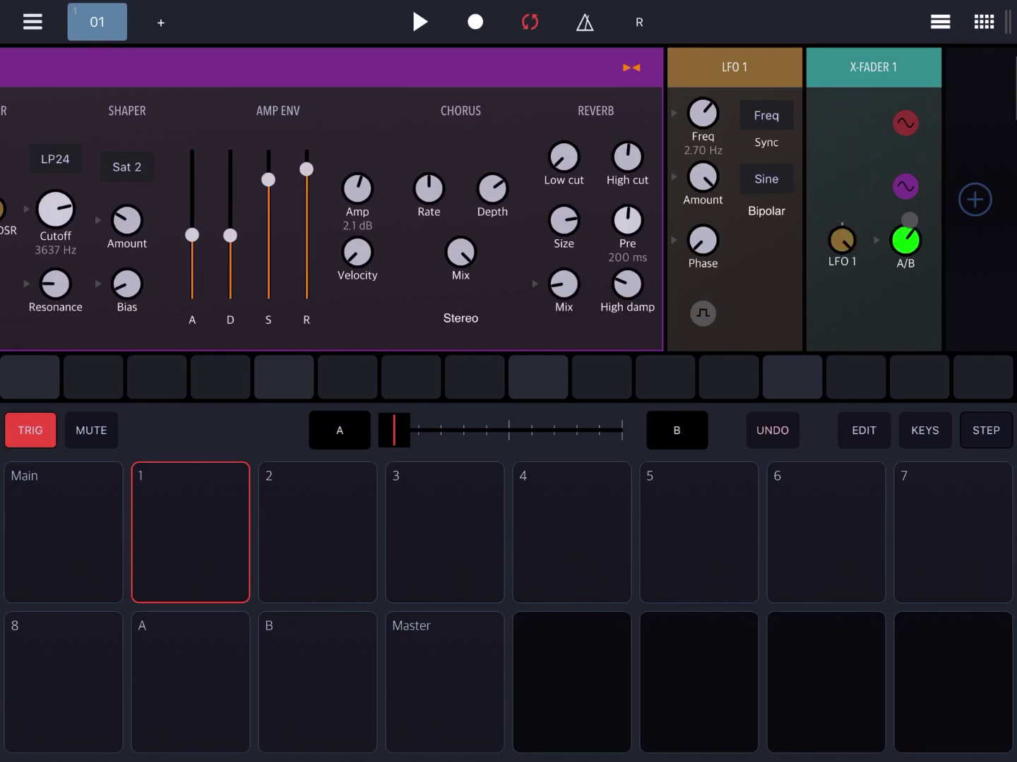
left_click_drag(702, 113, 701, 154)
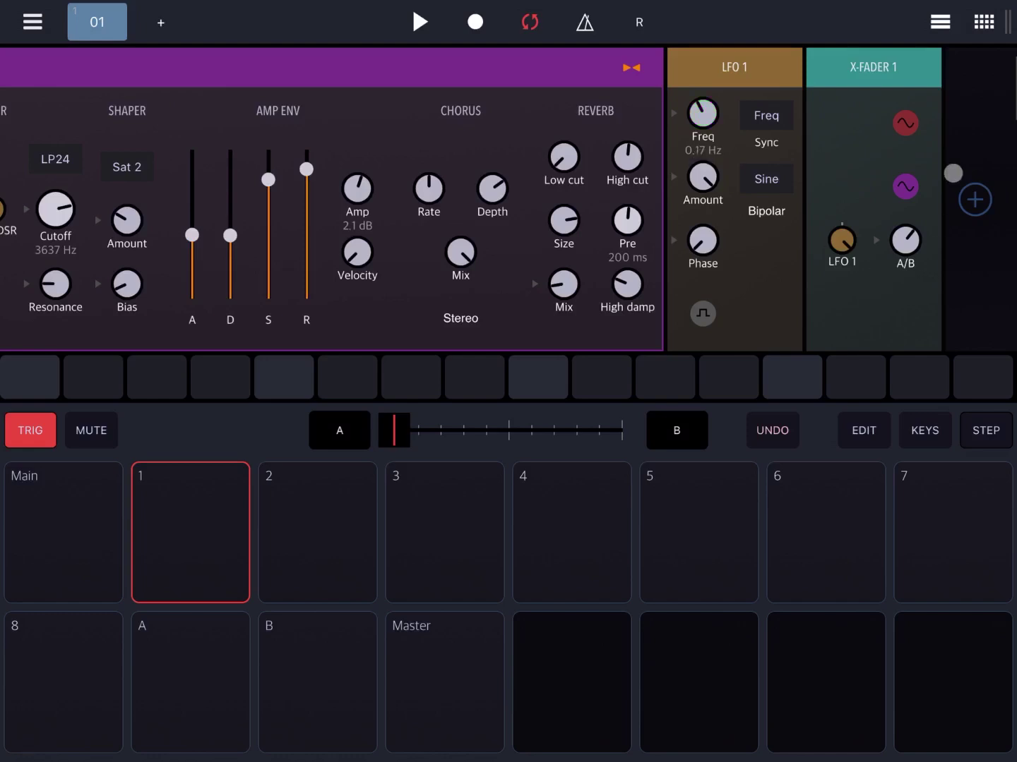
Step: Raise the Master volume from silence up to -10.1 dB
left_click_drag(969, 136, 827, 133)
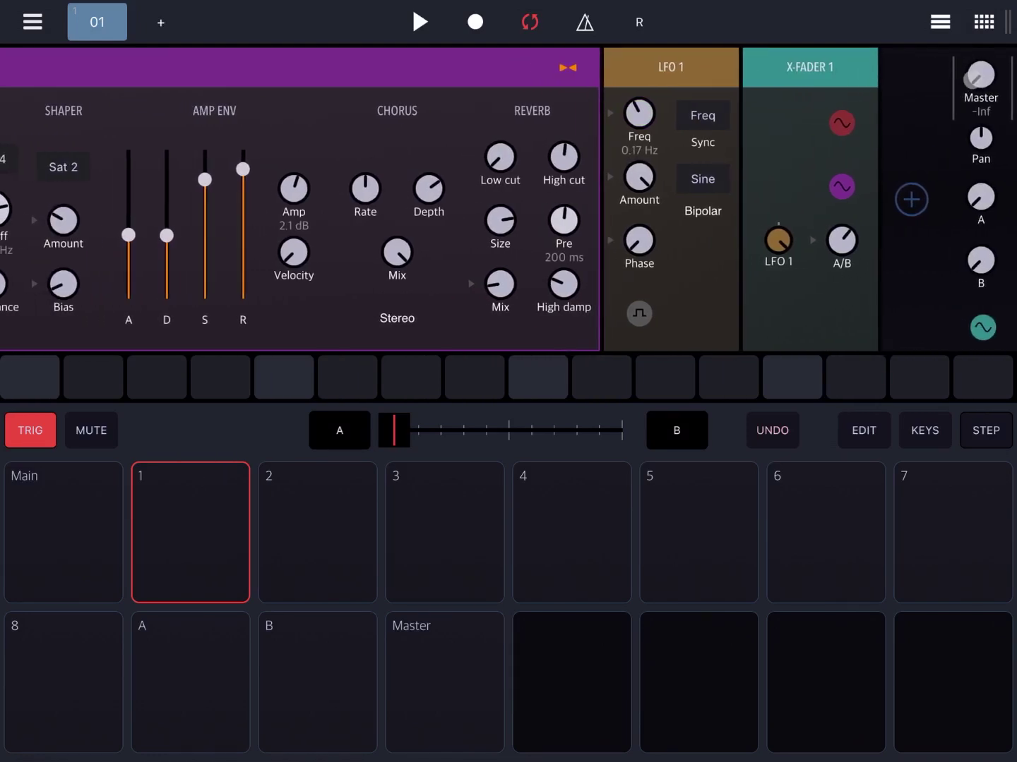
left_click_drag(980, 74, 986, 7)
left_click_drag(981, 73, 980, 54)
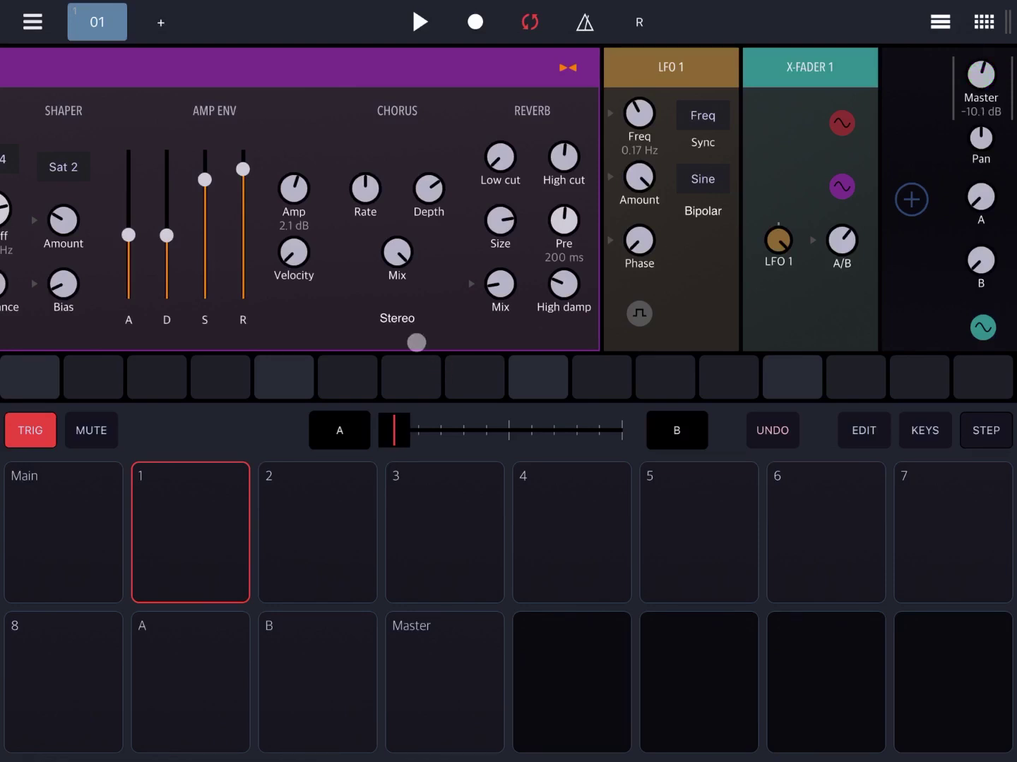
Step: Show the on-screen piano keyboard and play C2 to hear the pad
left_click(921, 430)
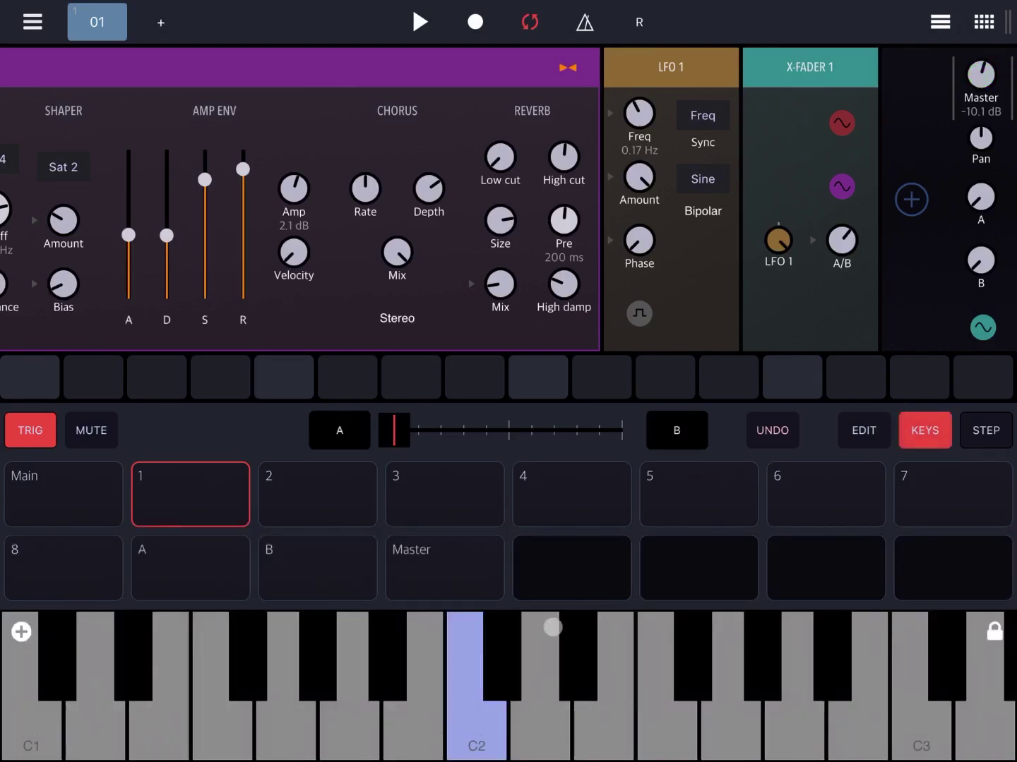
left_click(464, 712)
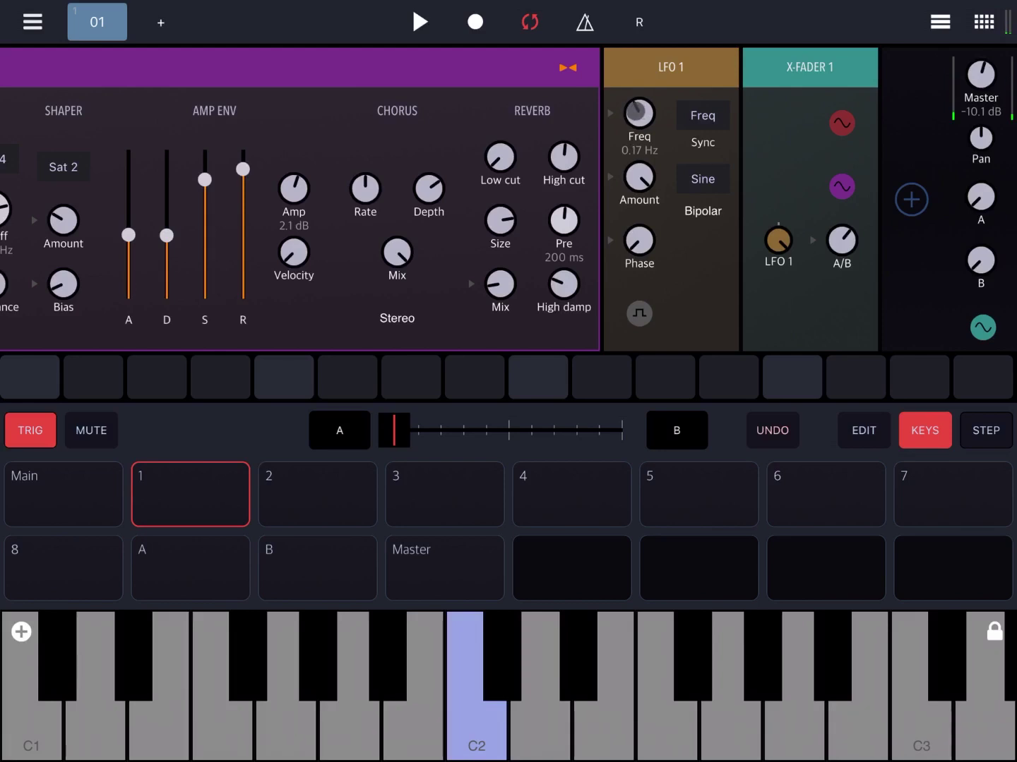
Step: Speed LFO 1 up to 0.46 Hz and hold then release C2 to hear the crossfade
left_click_drag(635, 111, 639, 98)
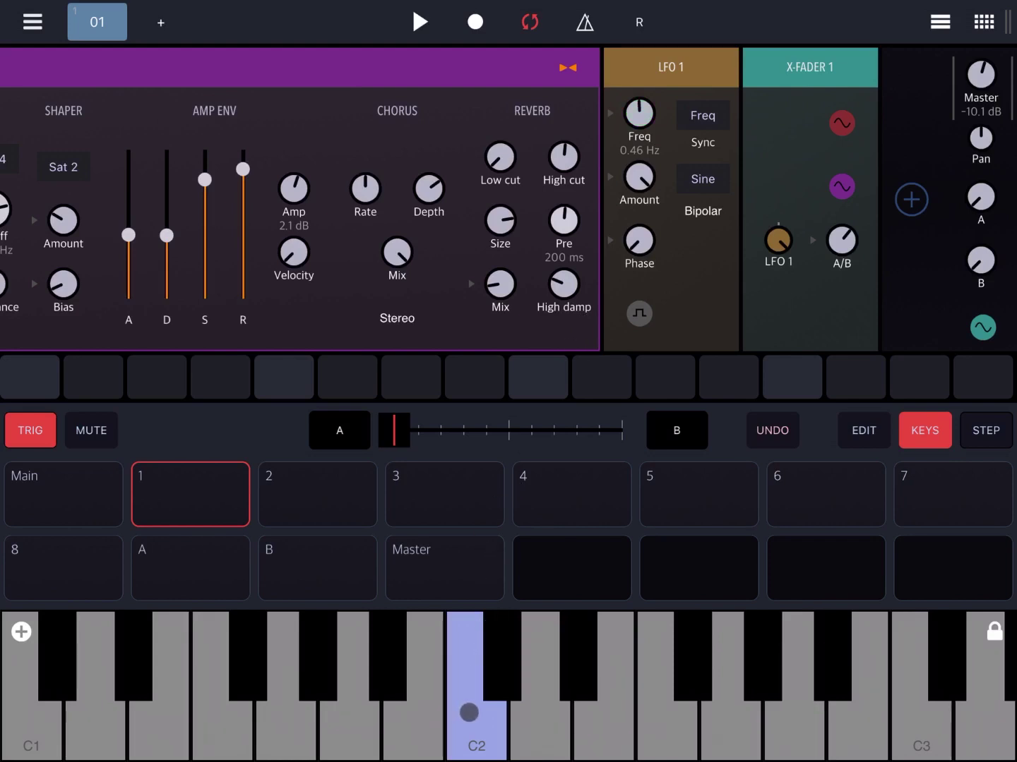
left_click(468, 713)
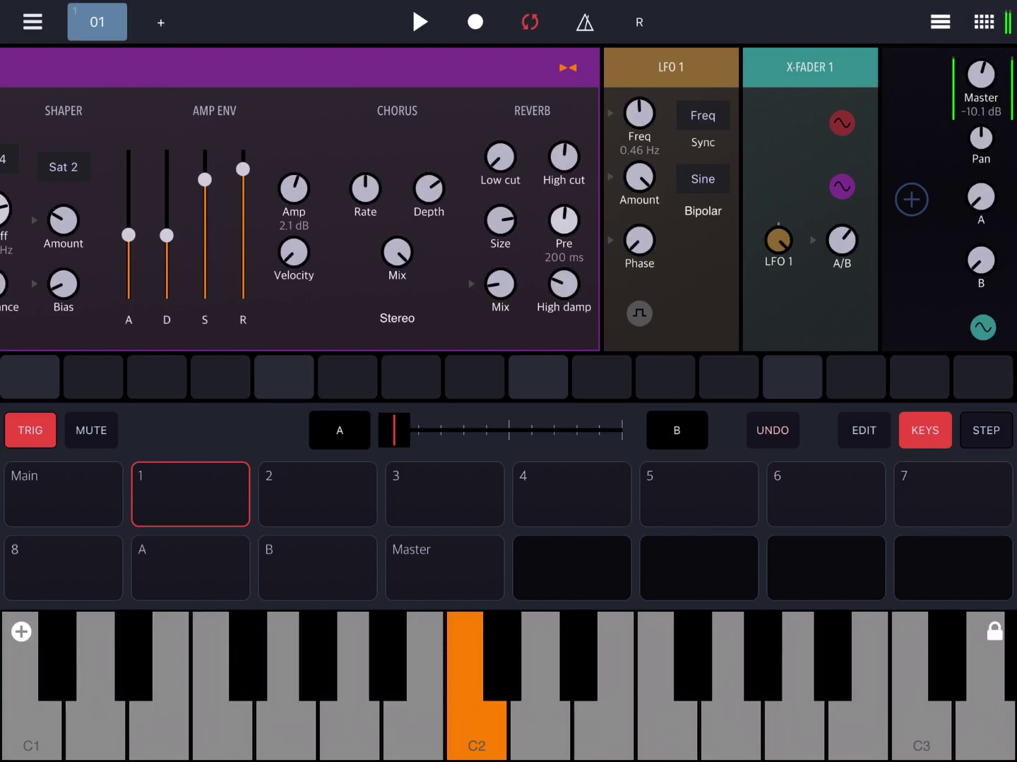
left_click(469, 713)
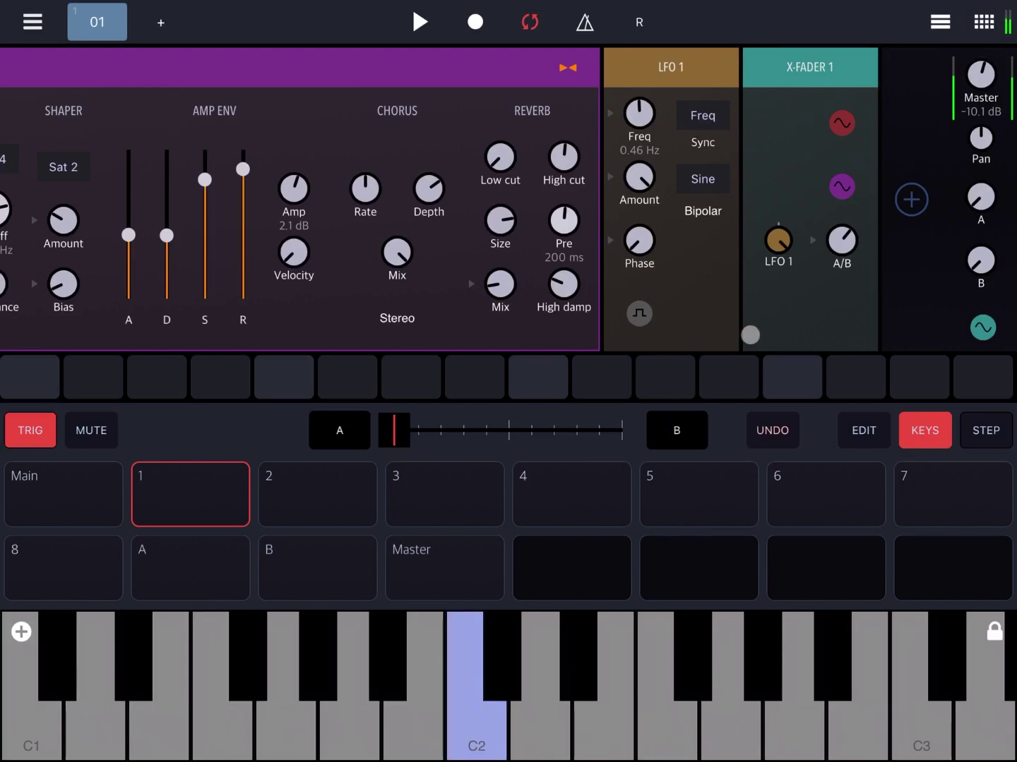